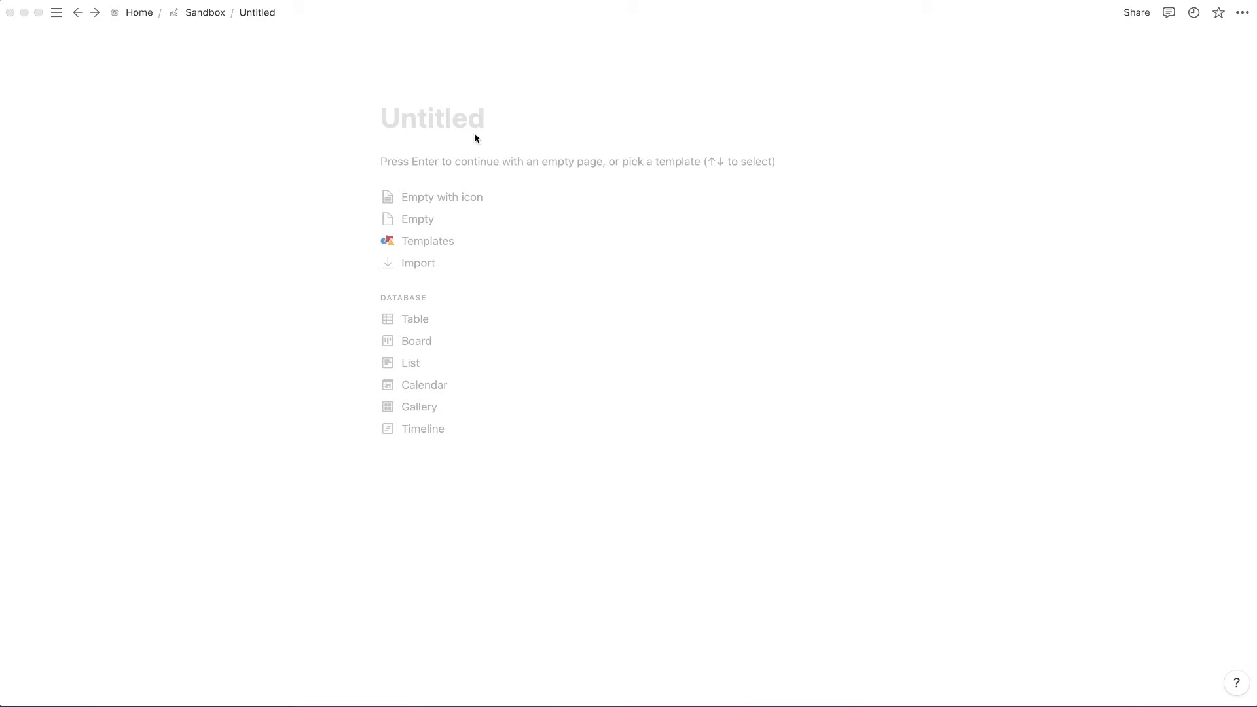
Step: Title the page 'Hub' and add a Task List sub-page as a table database
click(481, 119)
text(Hub)
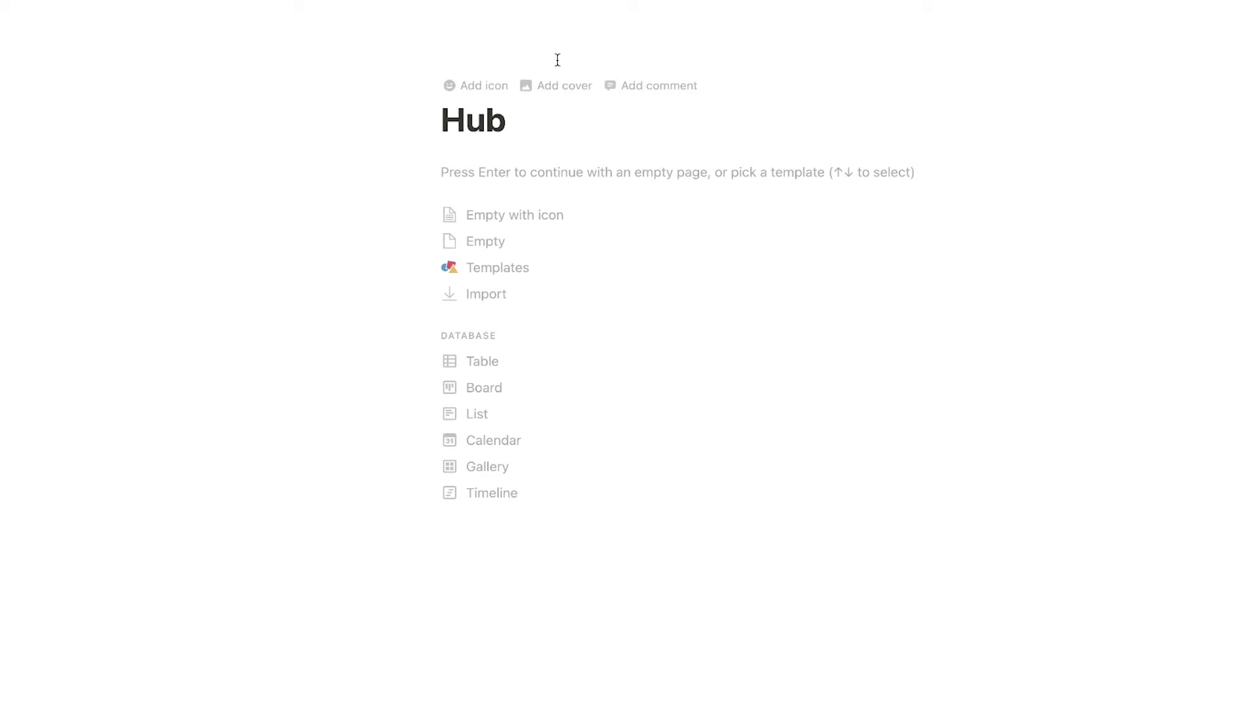
key(Return)
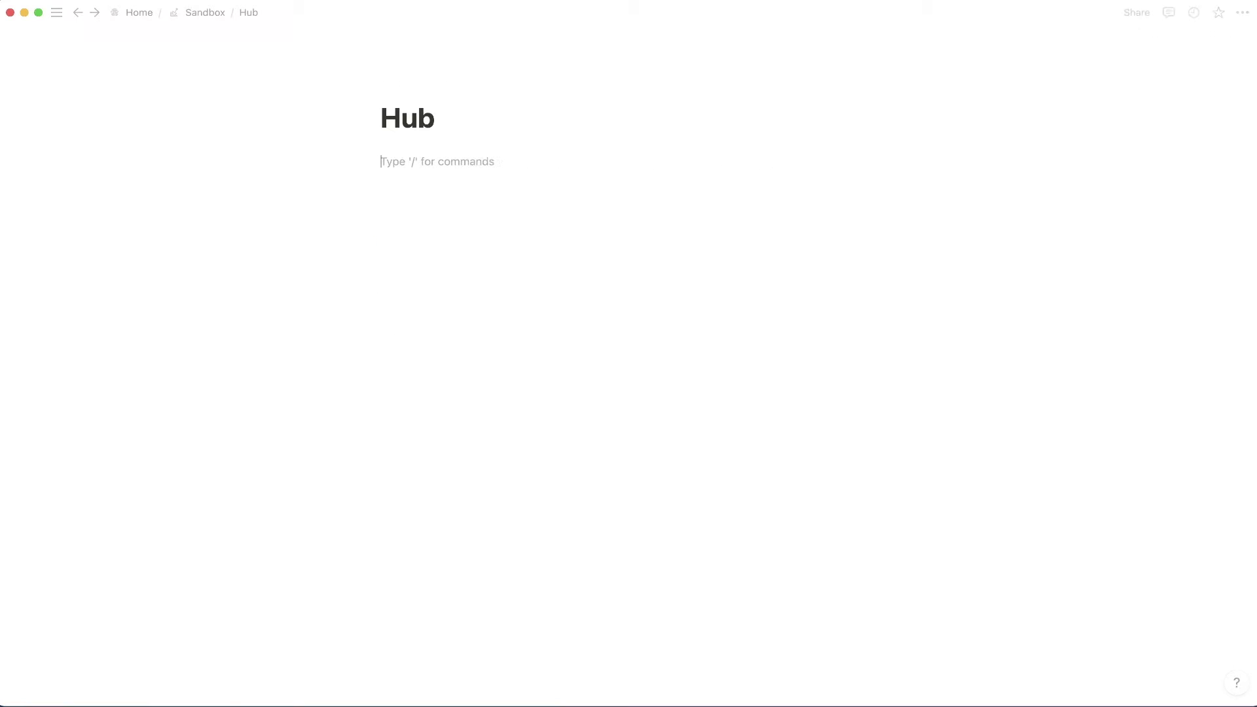
text(/page)
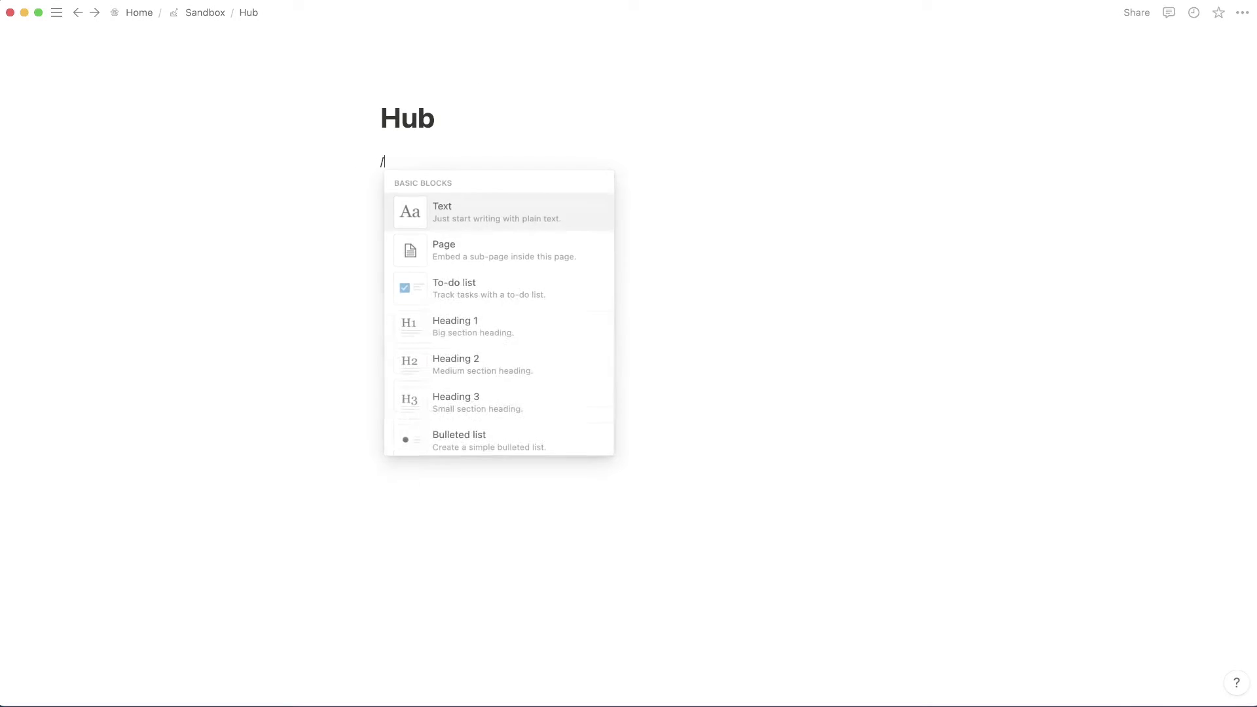
click(433, 212)
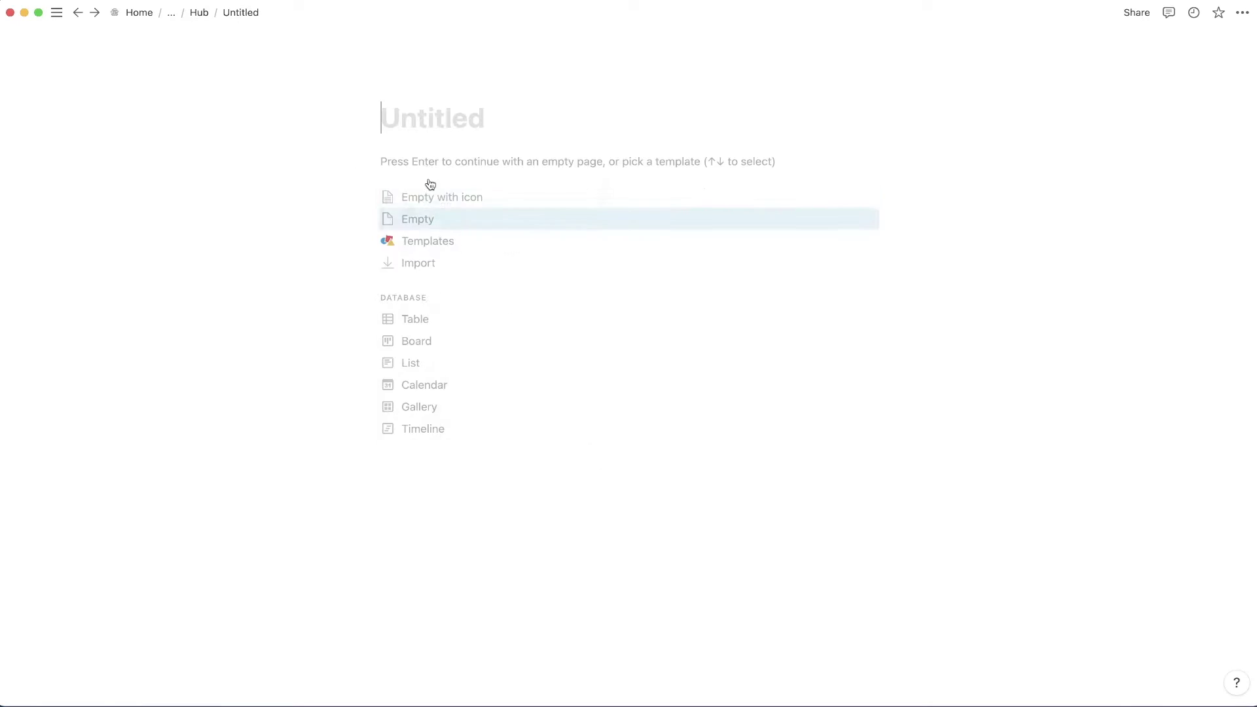
text(Task List)
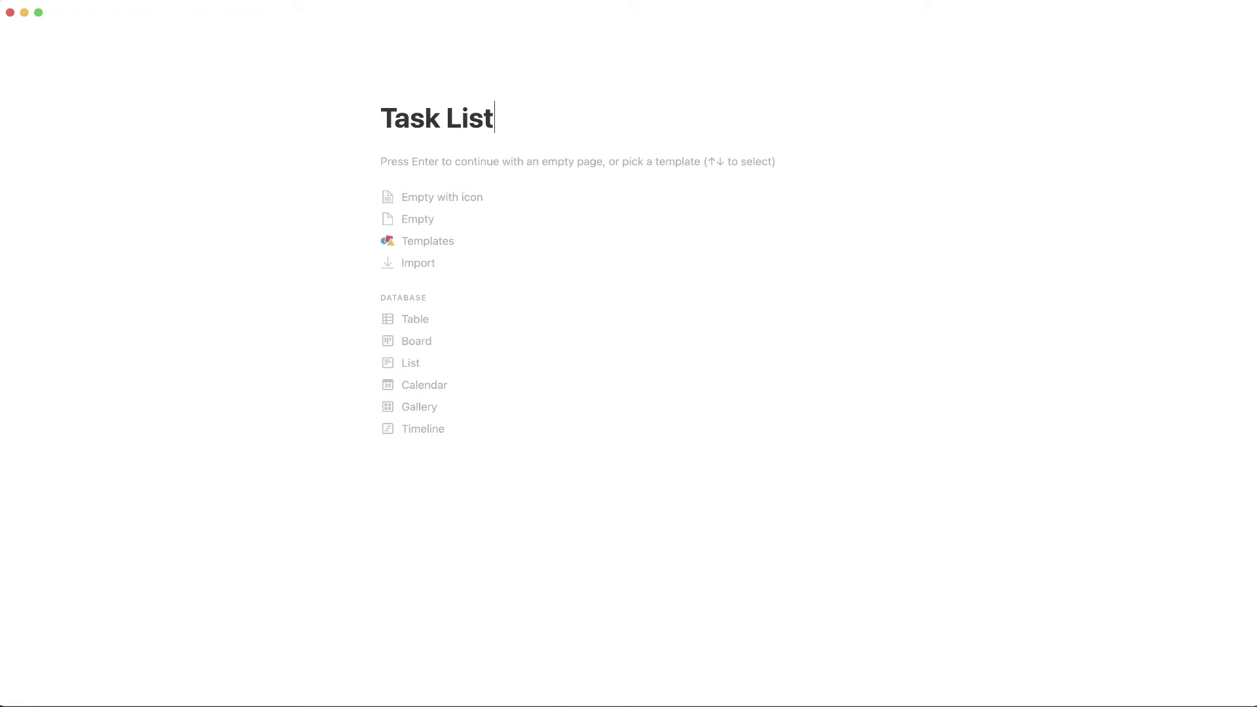
click(438, 321)
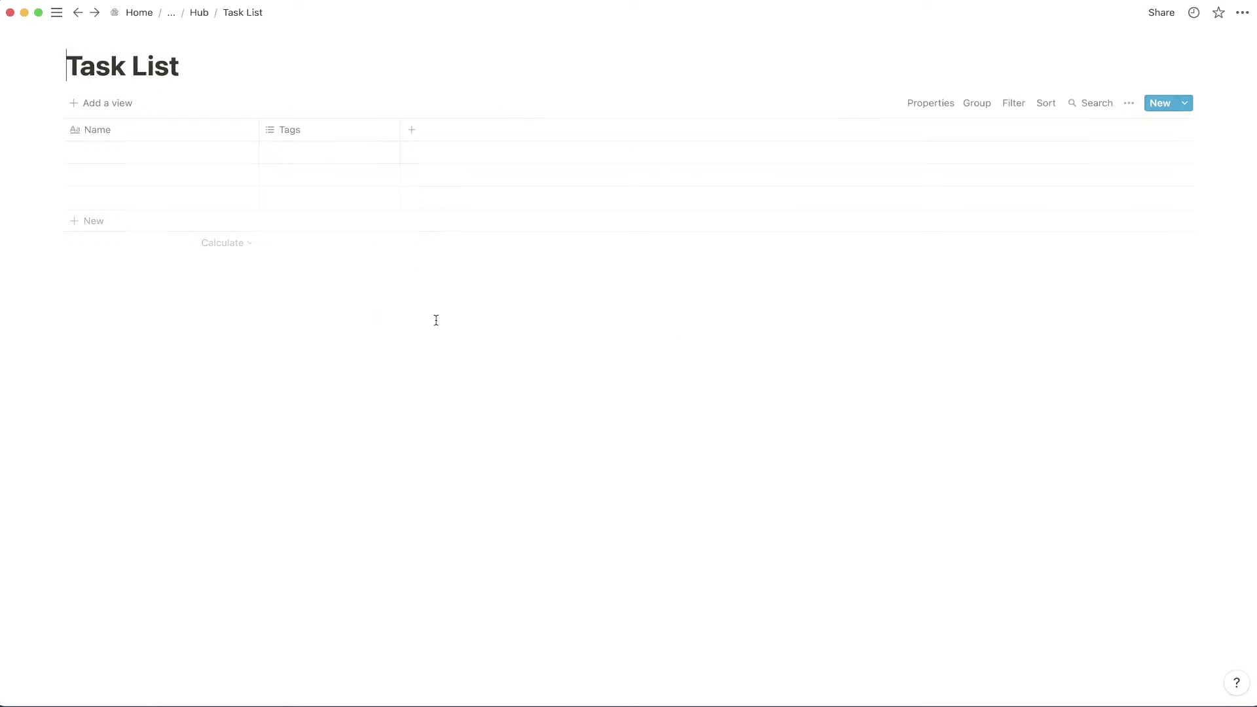
click(199, 13)
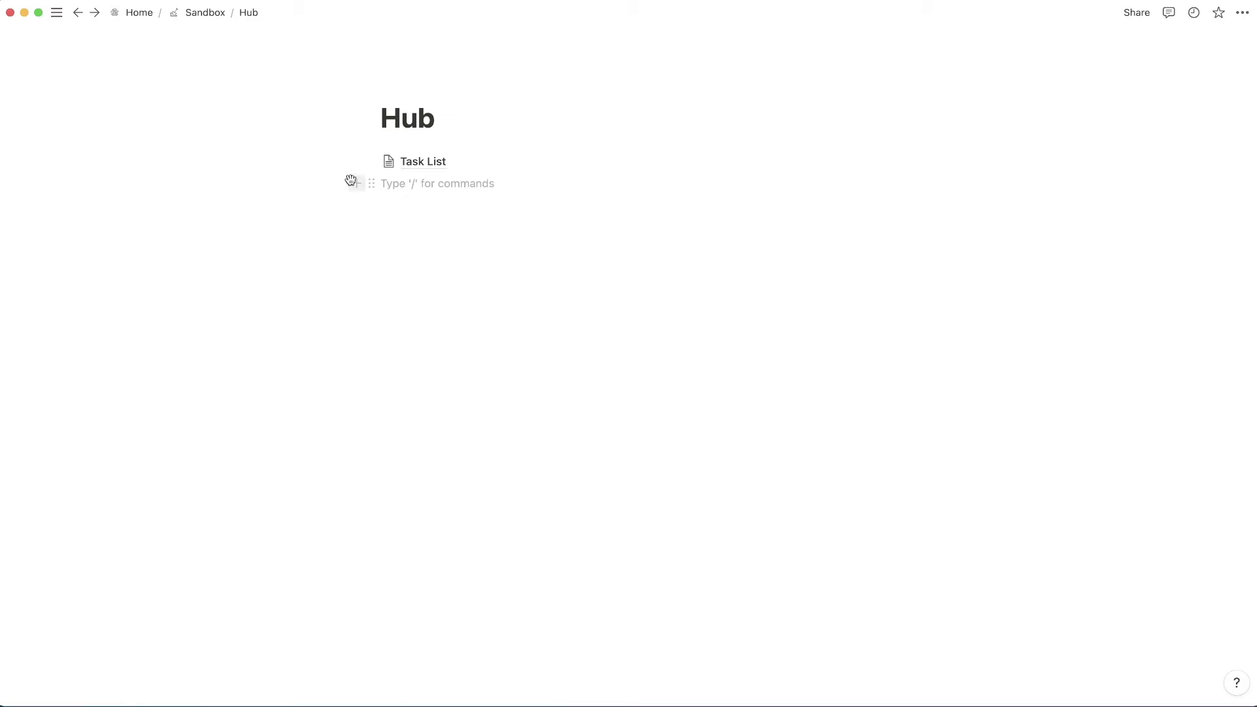
Step: Add a Project List table database below Task List and open it
click(394, 185)
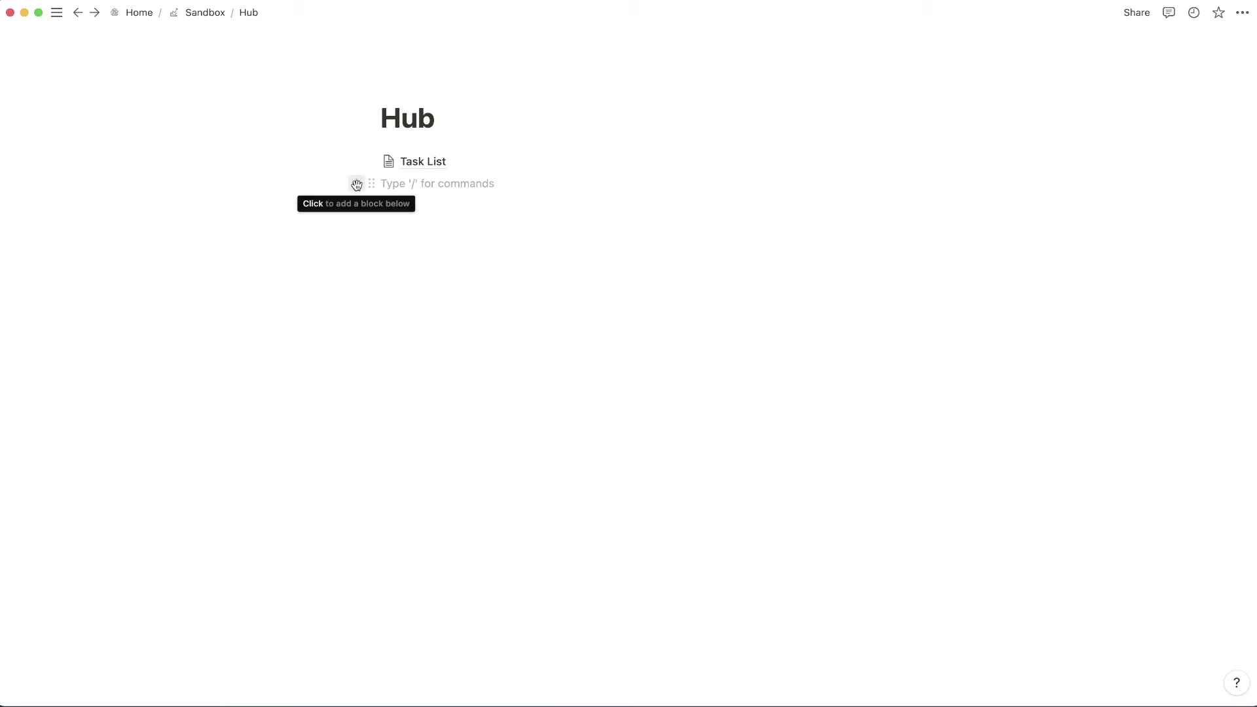
click(356, 184)
text(page)
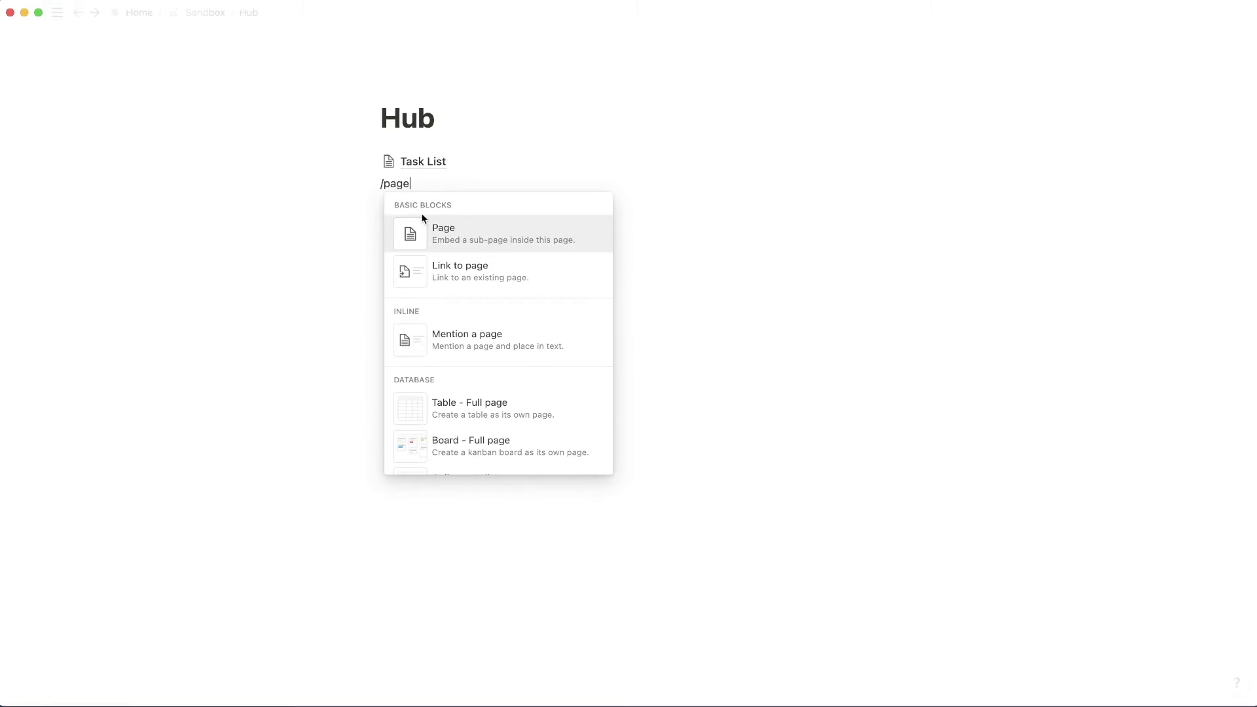
click(441, 227)
text(Project List)
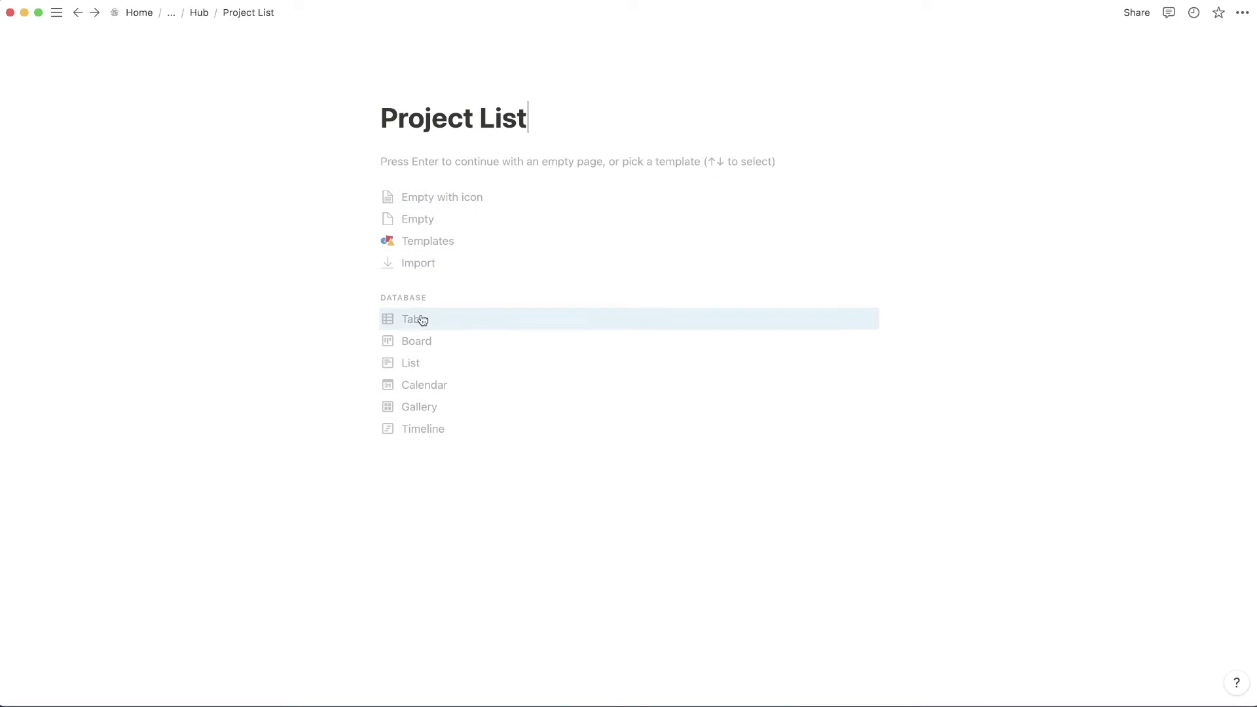
click(421, 320)
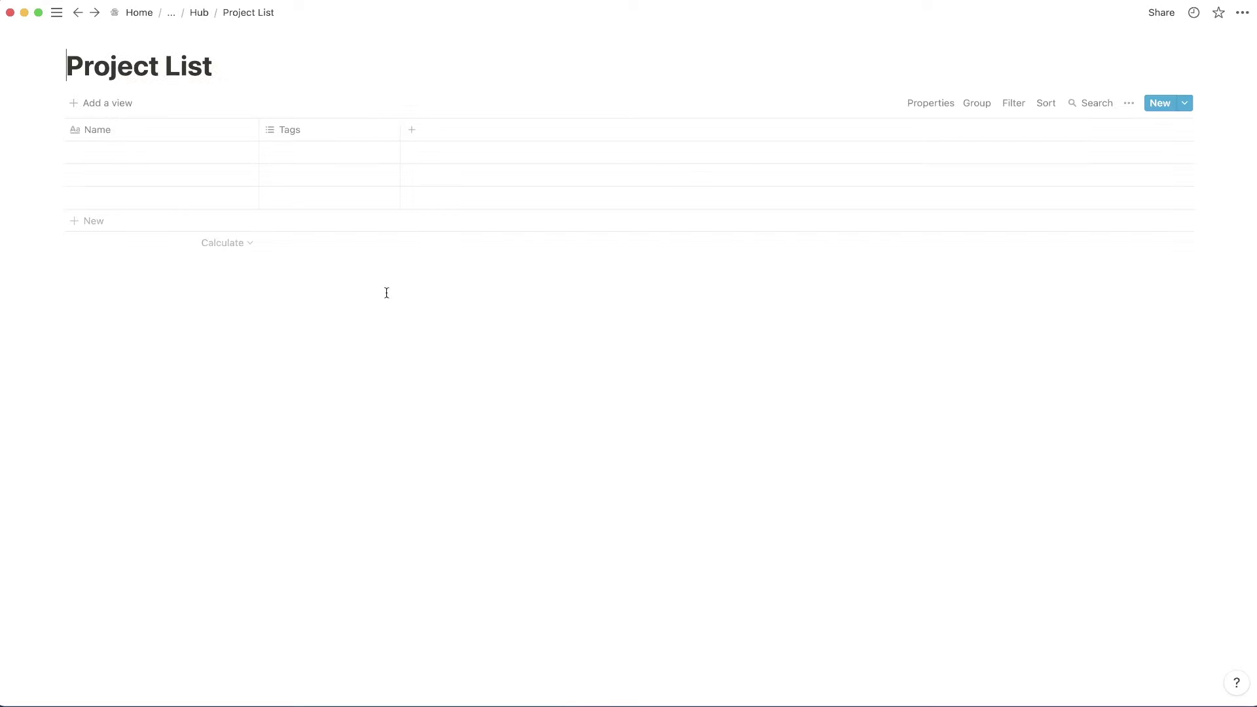
click(199, 12)
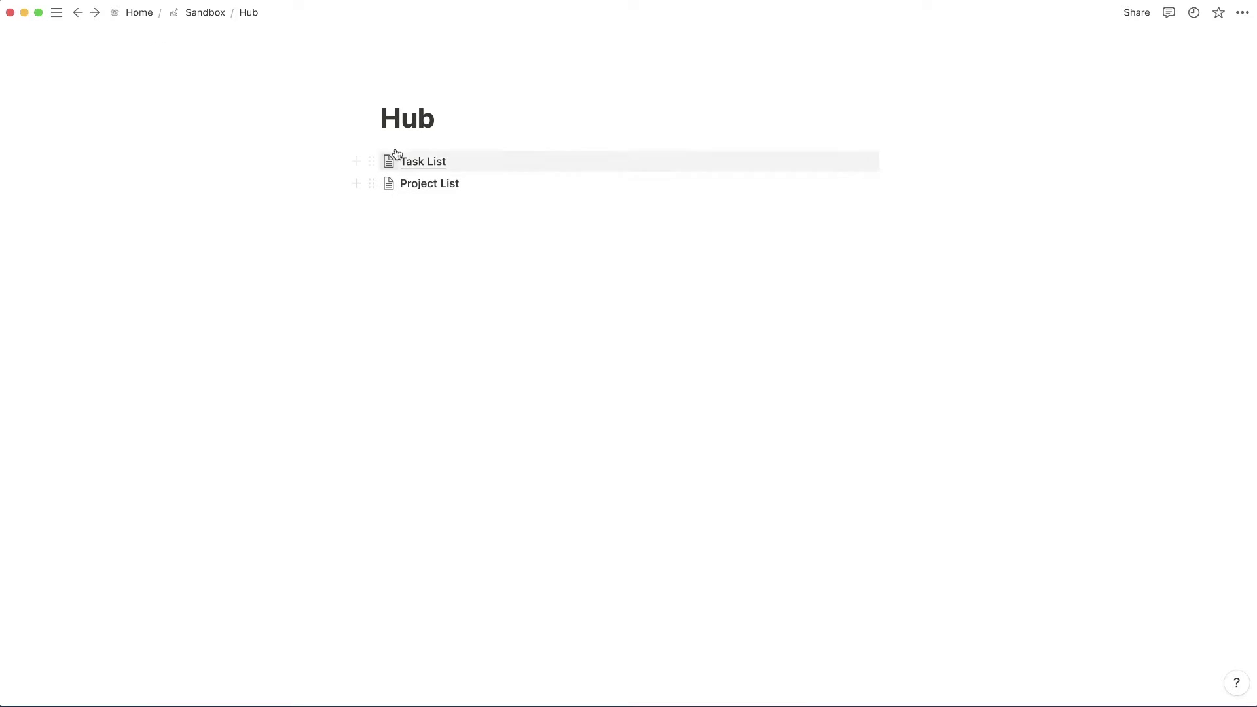
click(406, 186)
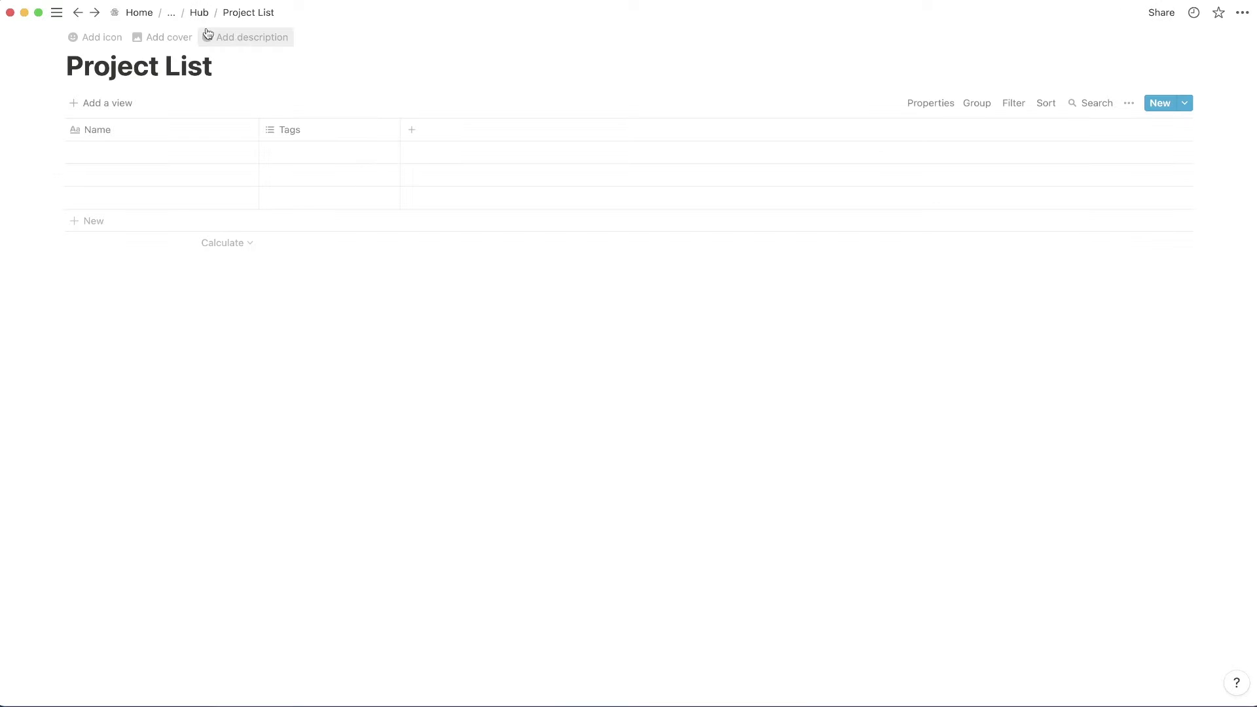
Step: Go to Task List from Hub and begin entering the first item, 'Add d'
click(201, 13)
click(411, 162)
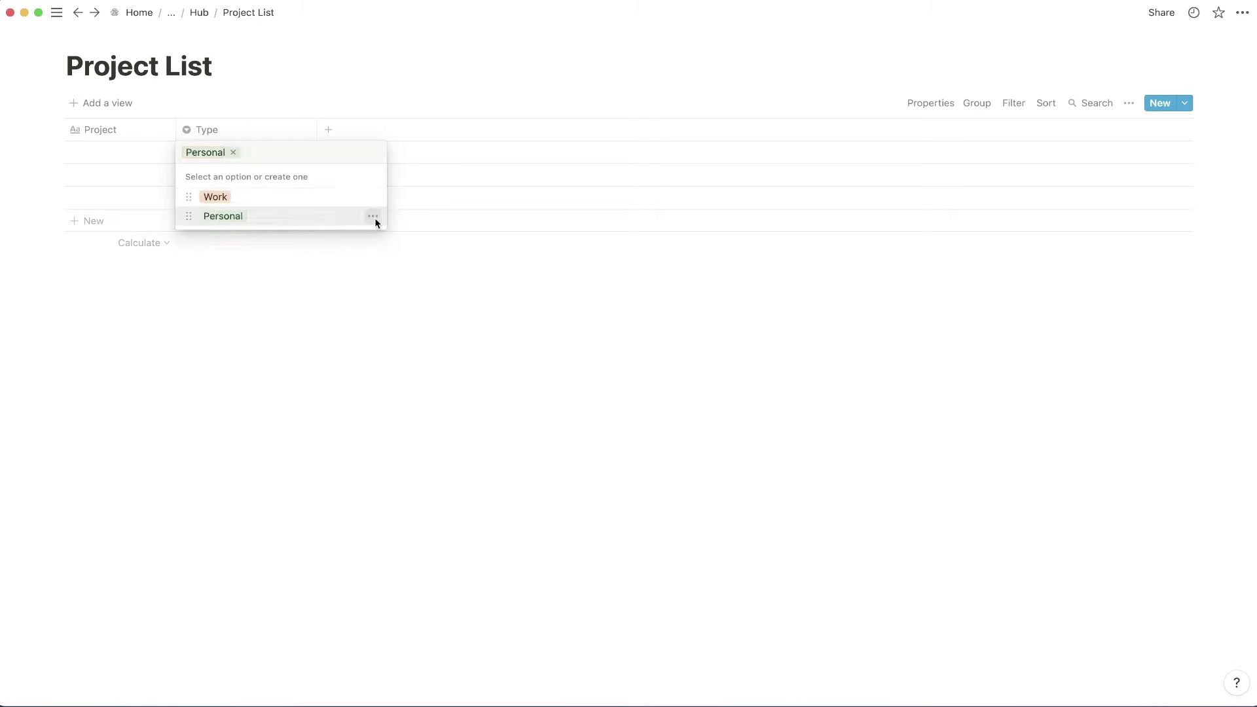
click(118, 151)
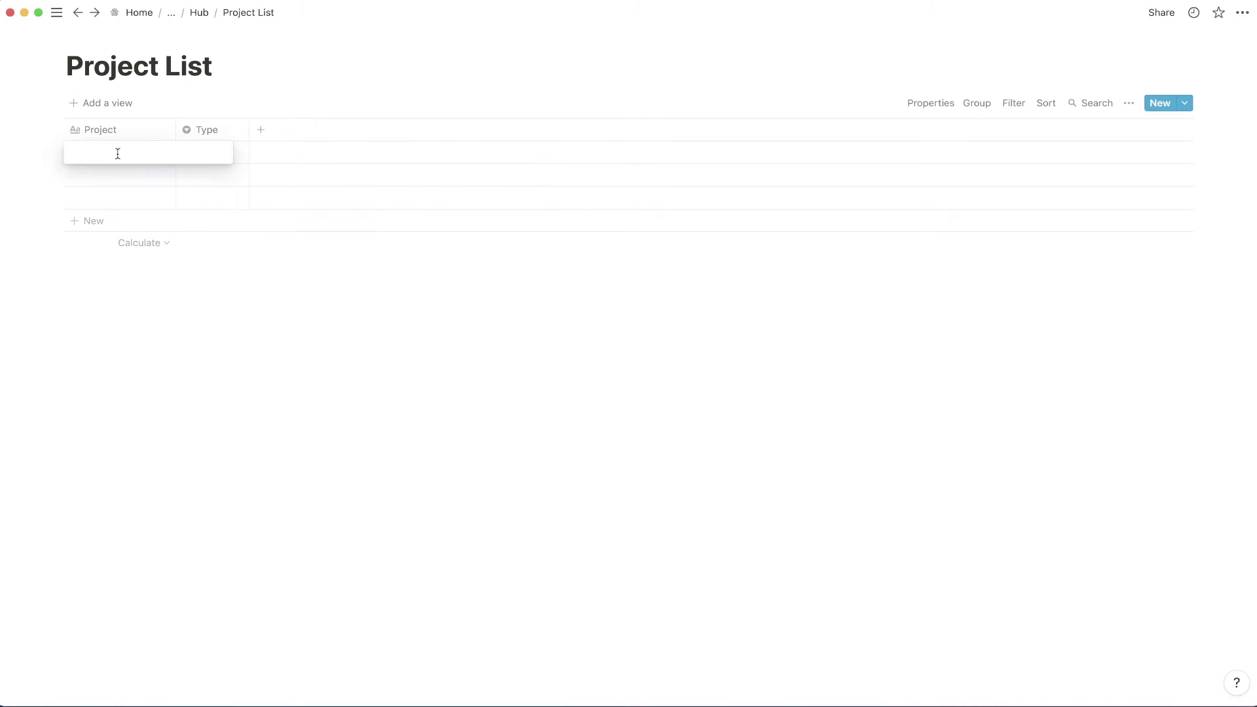
text(Add d)
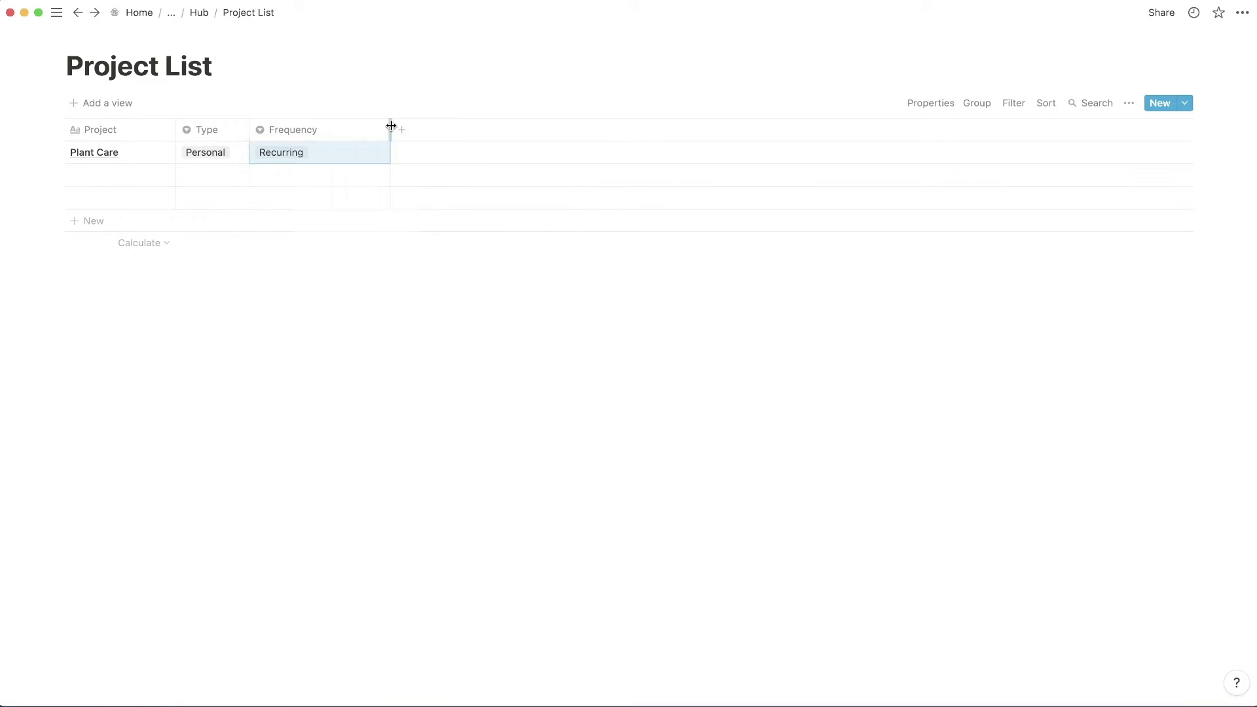
click(102, 193)
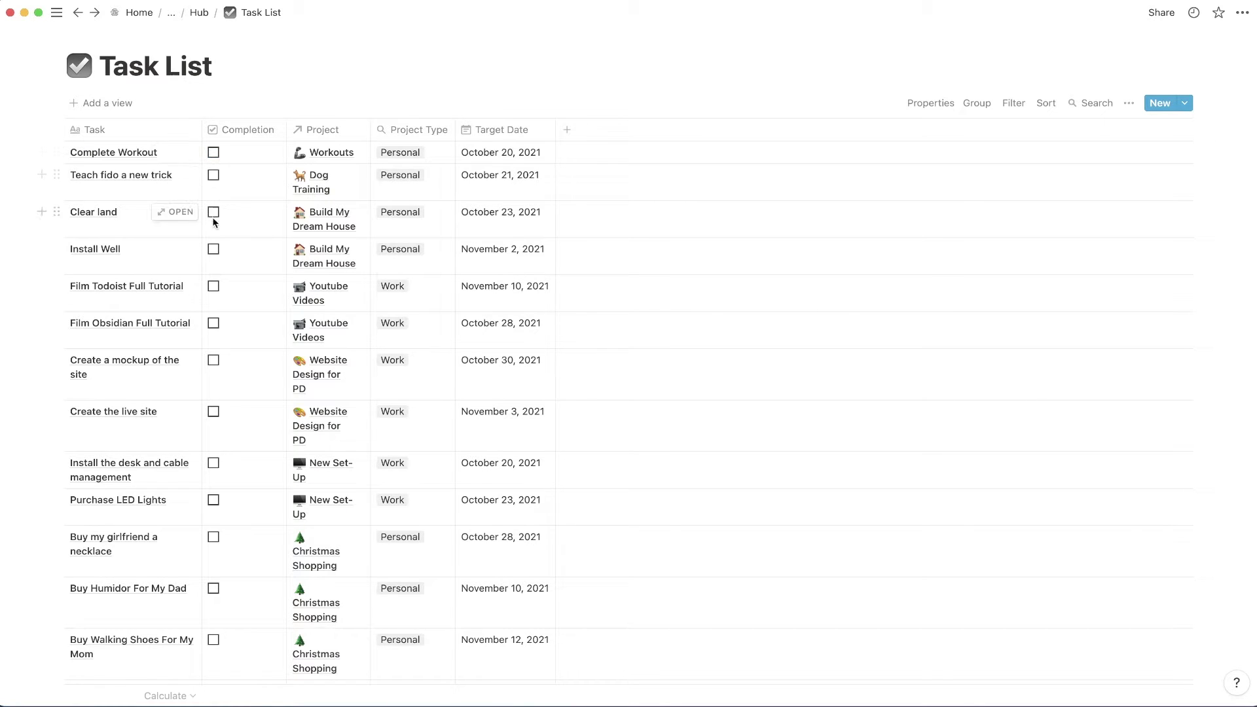
Step: Open Project List from Hub and widen its related-tasks column
click(199, 12)
click(406, 186)
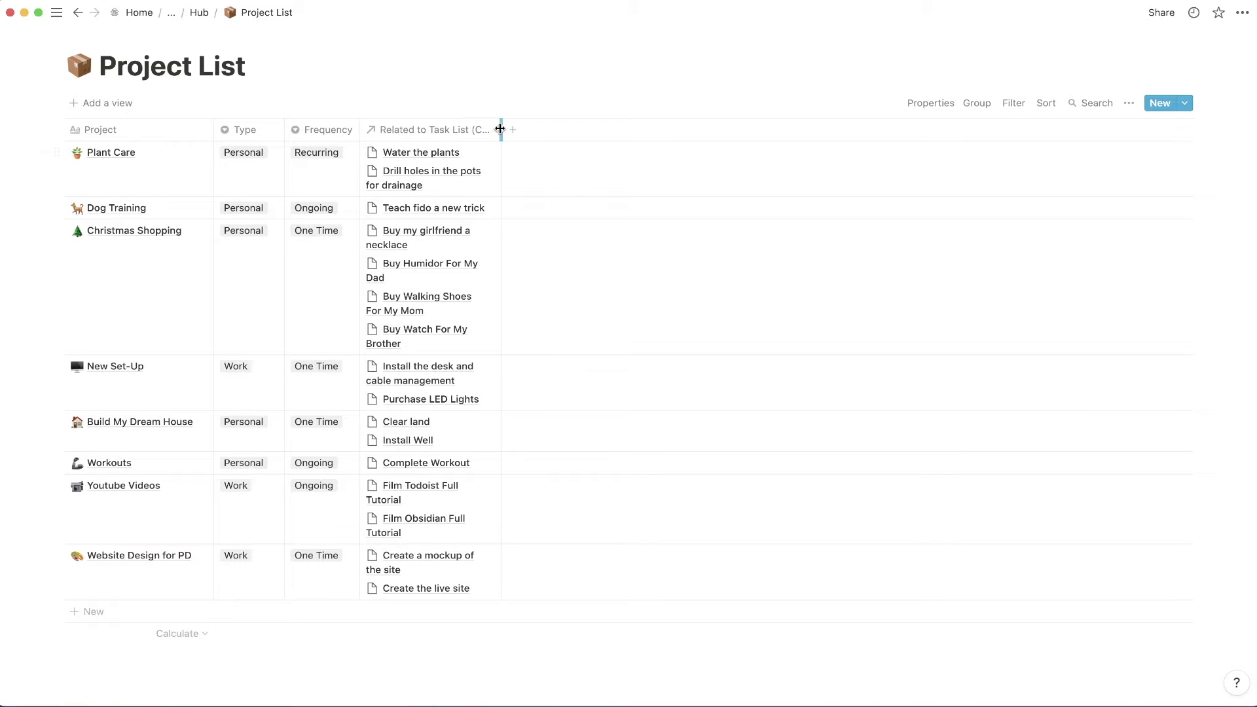
drag(501, 130, 686, 135)
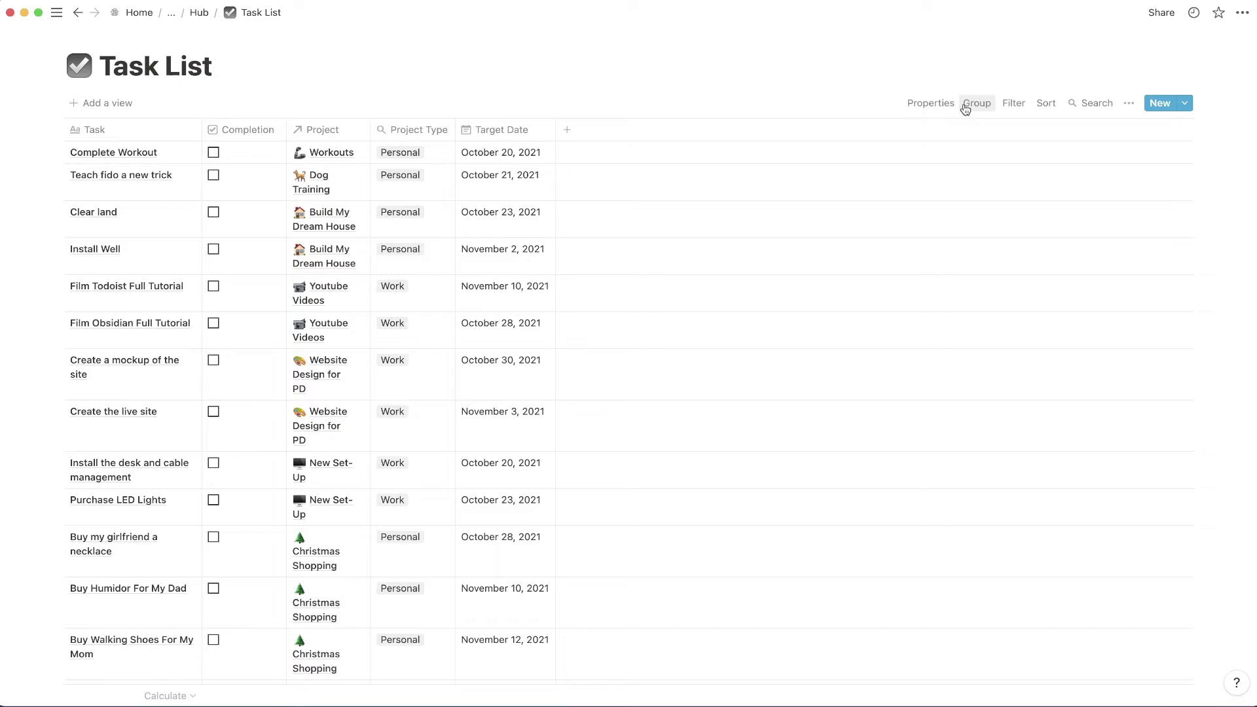
click(970, 108)
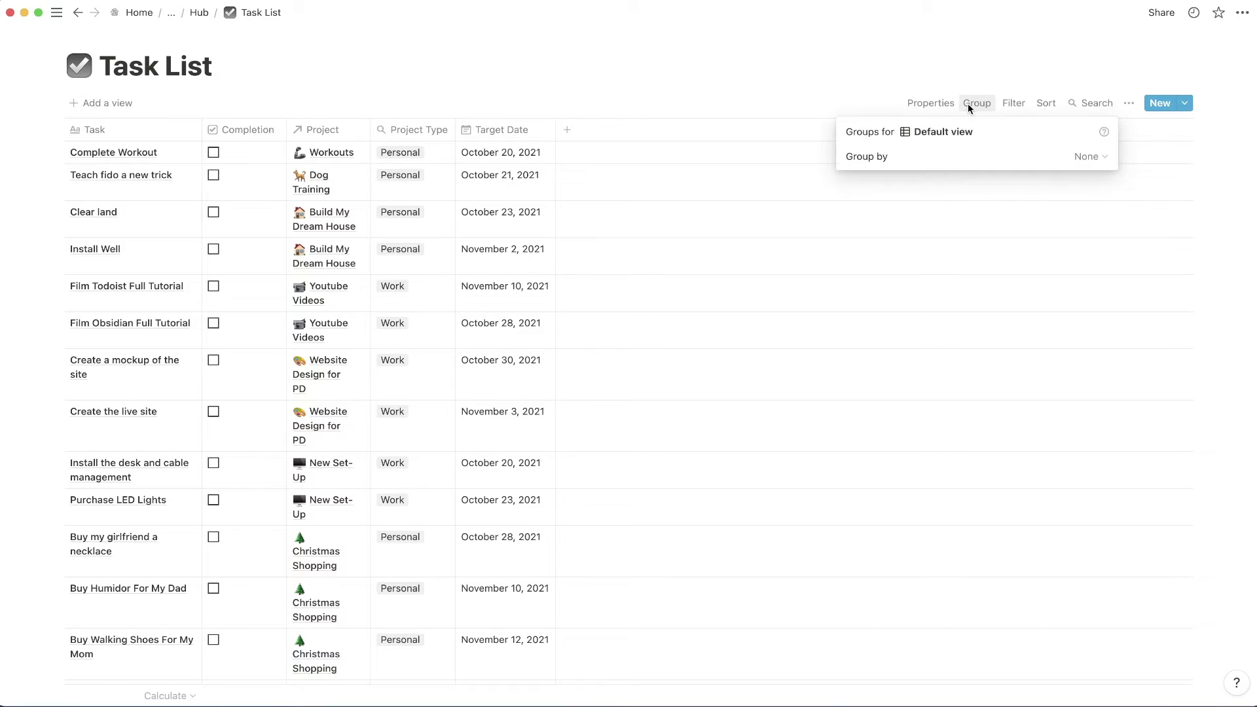
click(1083, 158)
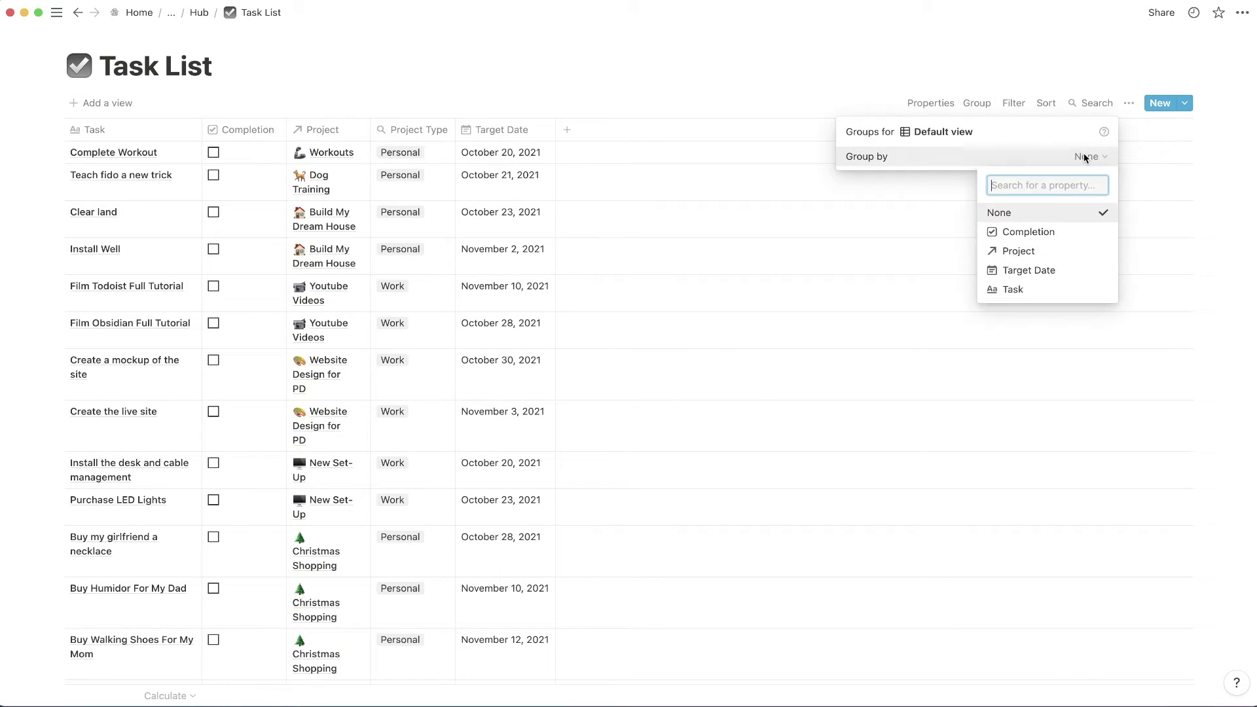
click(1053, 254)
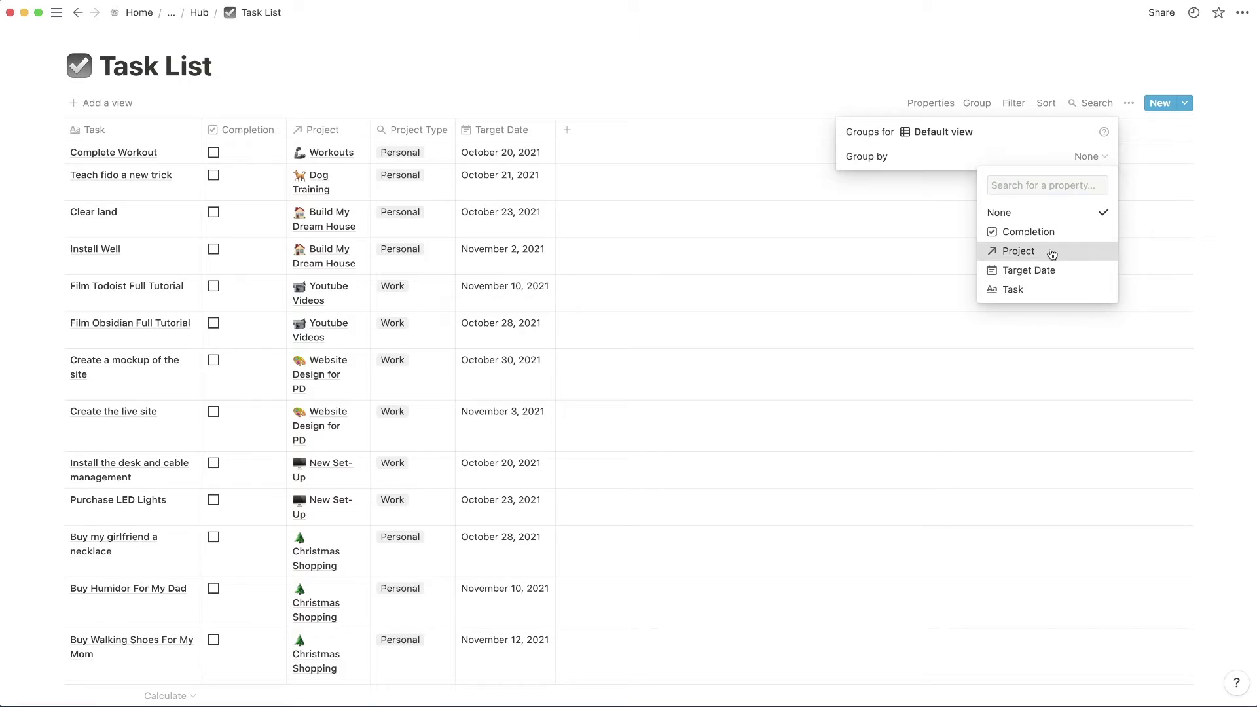
click(764, 202)
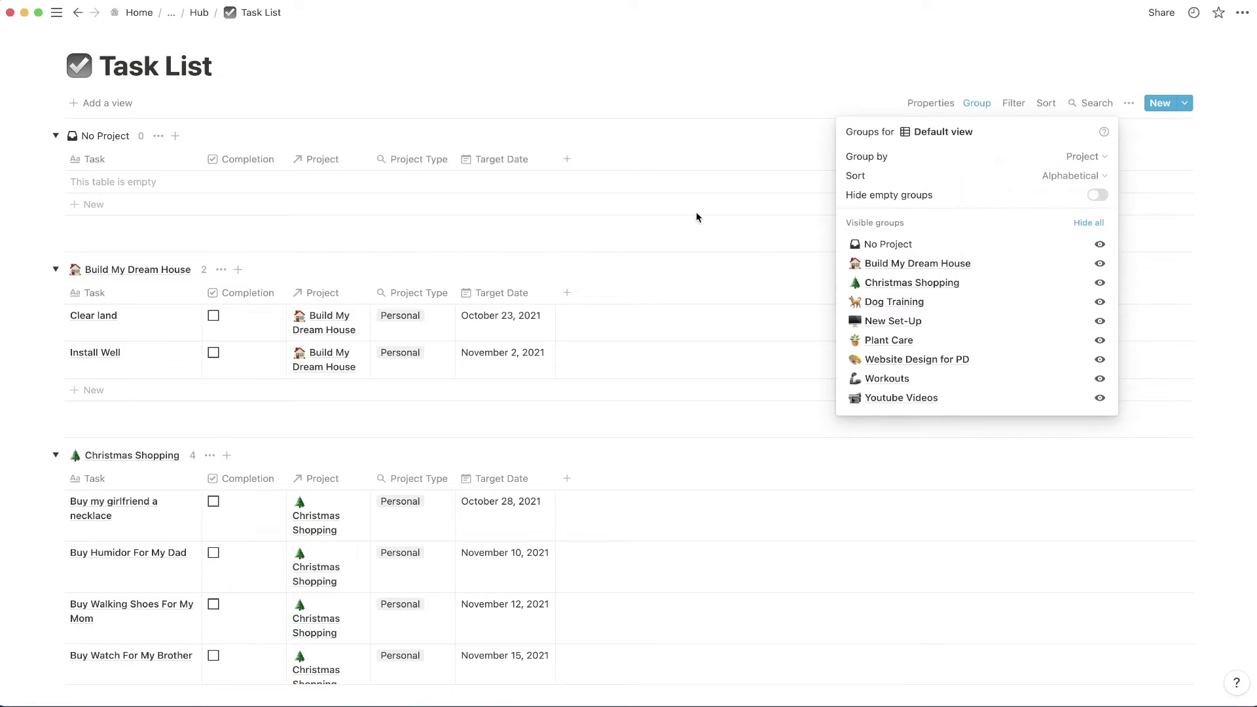
click(583, 148)
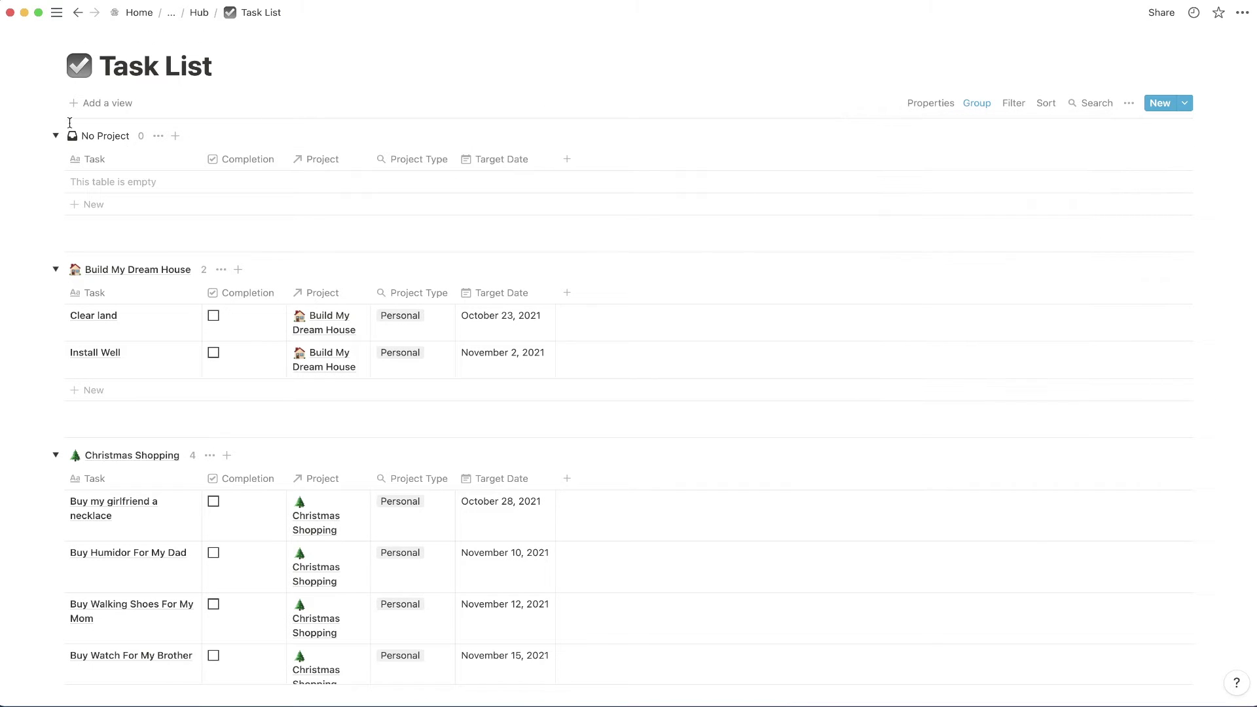
mouse_move(92, 139)
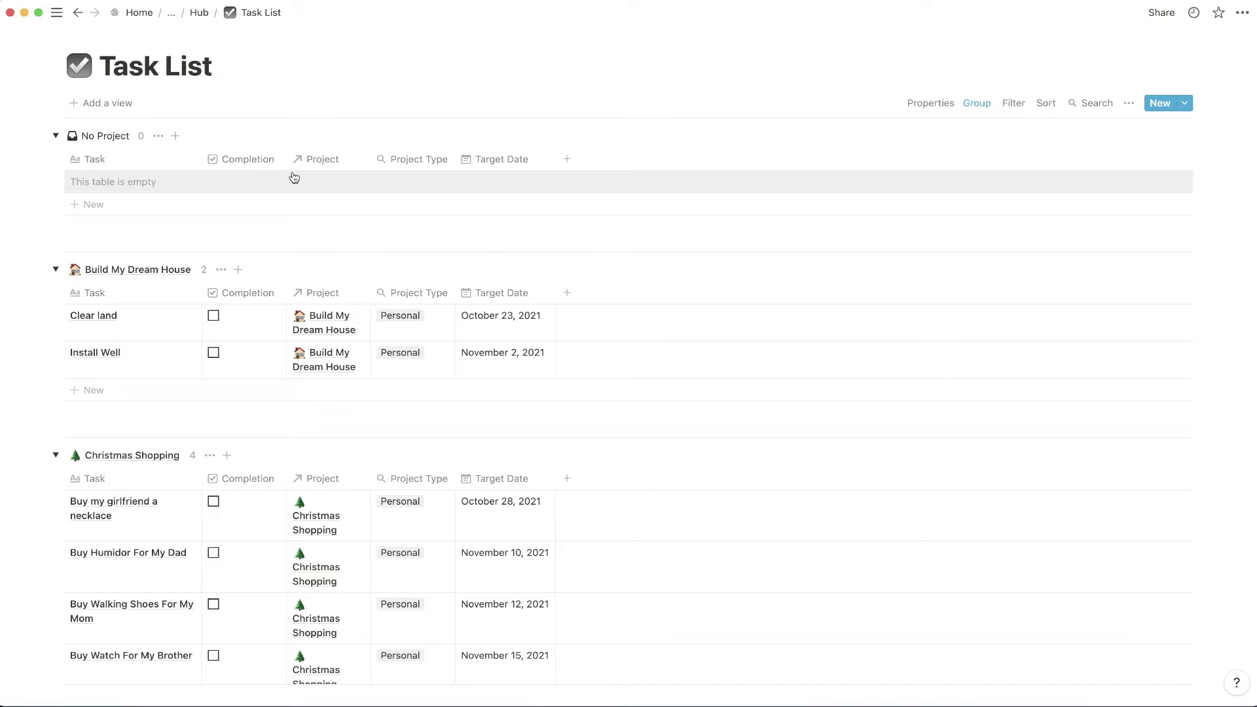
click(118, 203)
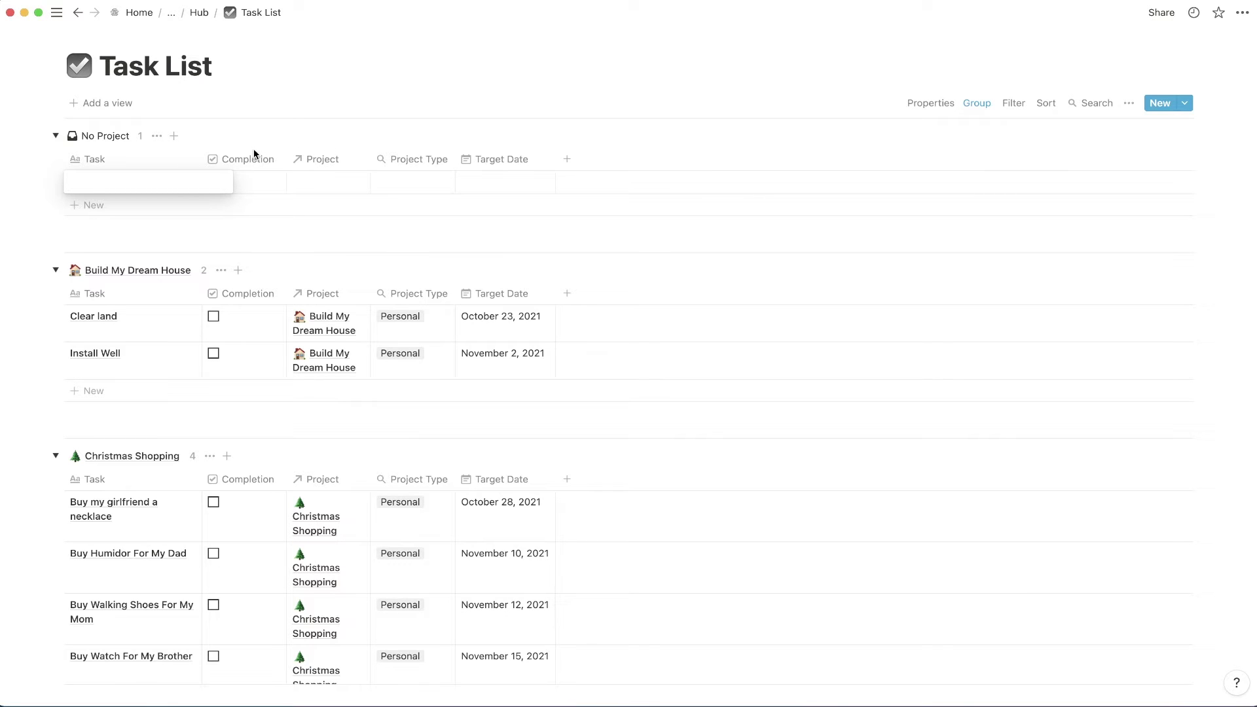
Step: Name the new task 'Workout my legs'
key(Tab)
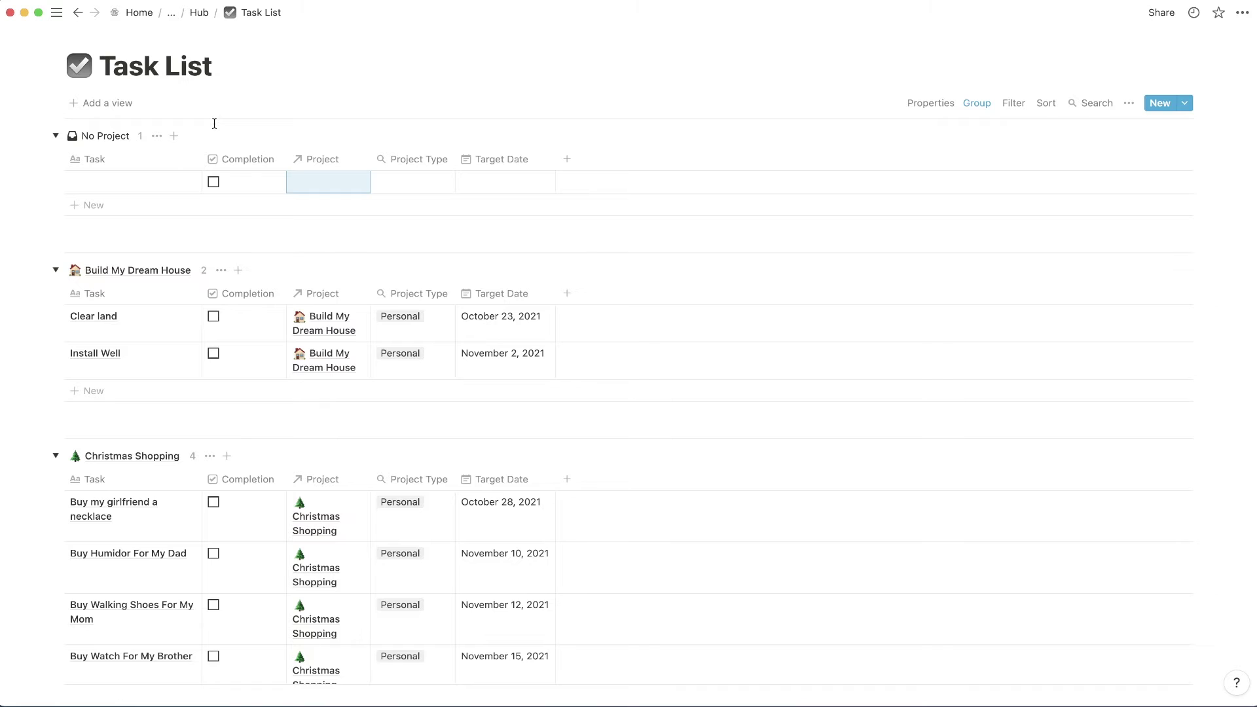
click(148, 179)
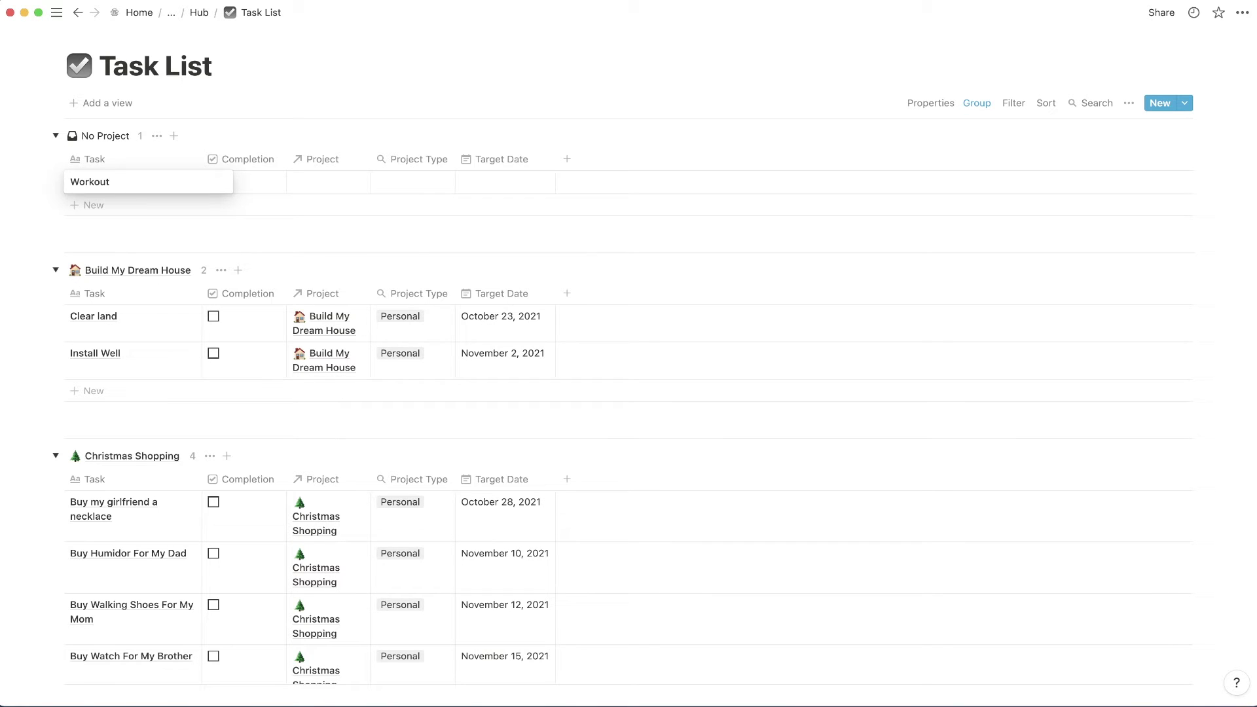
key(Return)
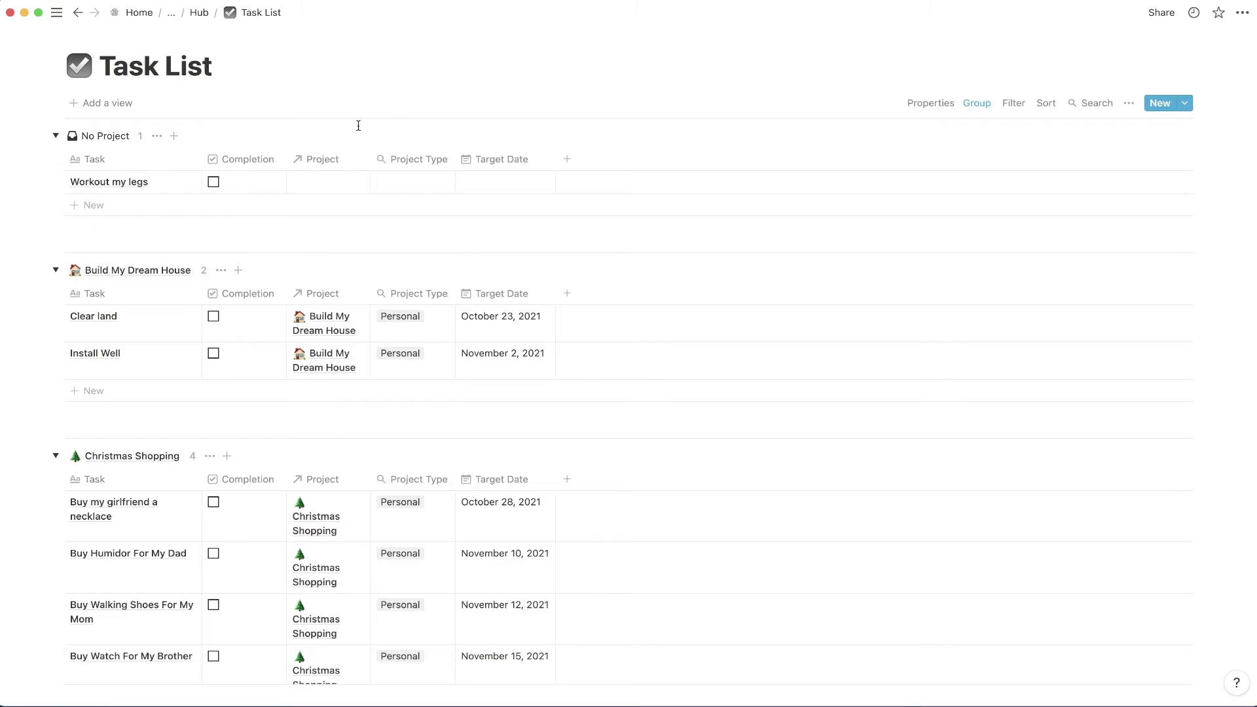
Step: Set its Target Date to October 21, 2021 and link it to the Workouts project
click(486, 187)
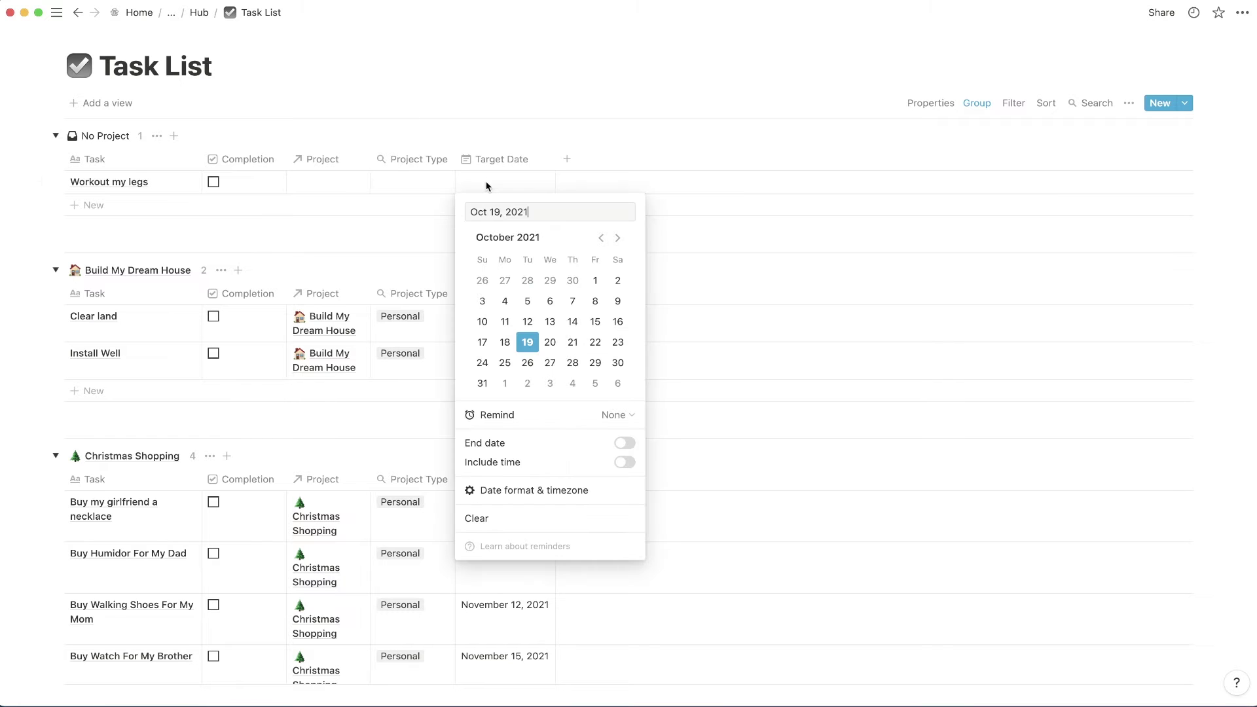
click(573, 341)
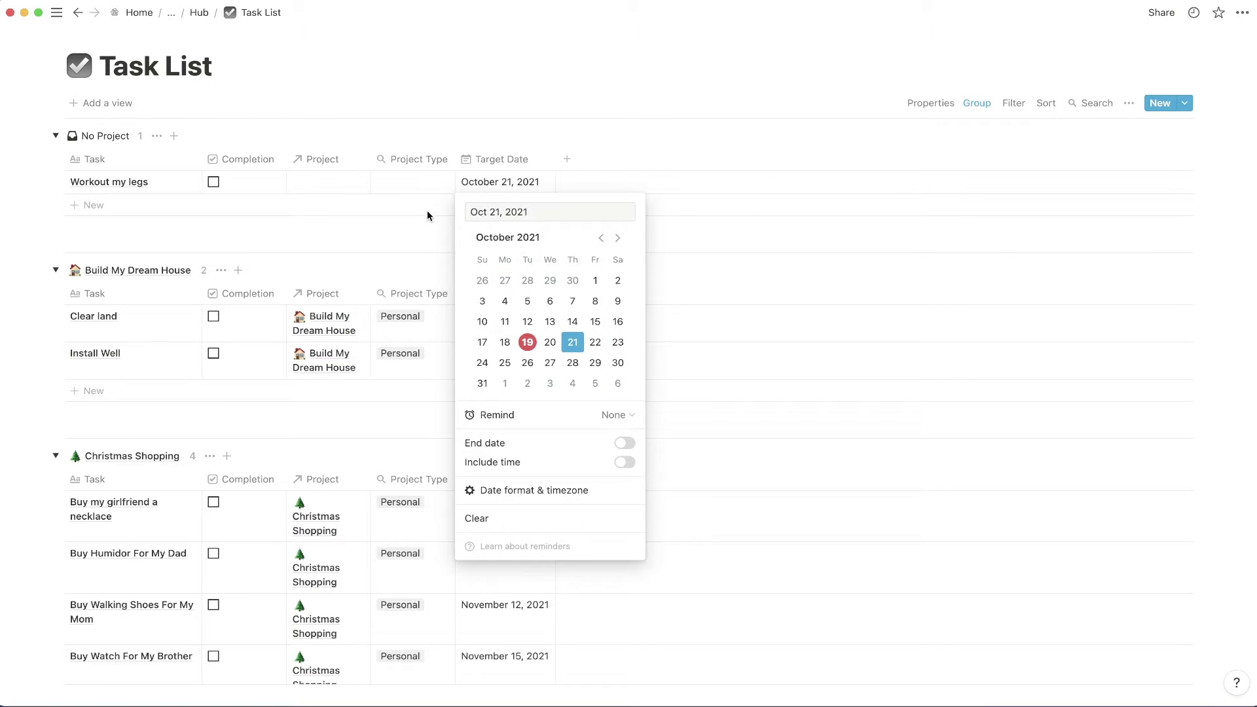
click(335, 179)
click(335, 178)
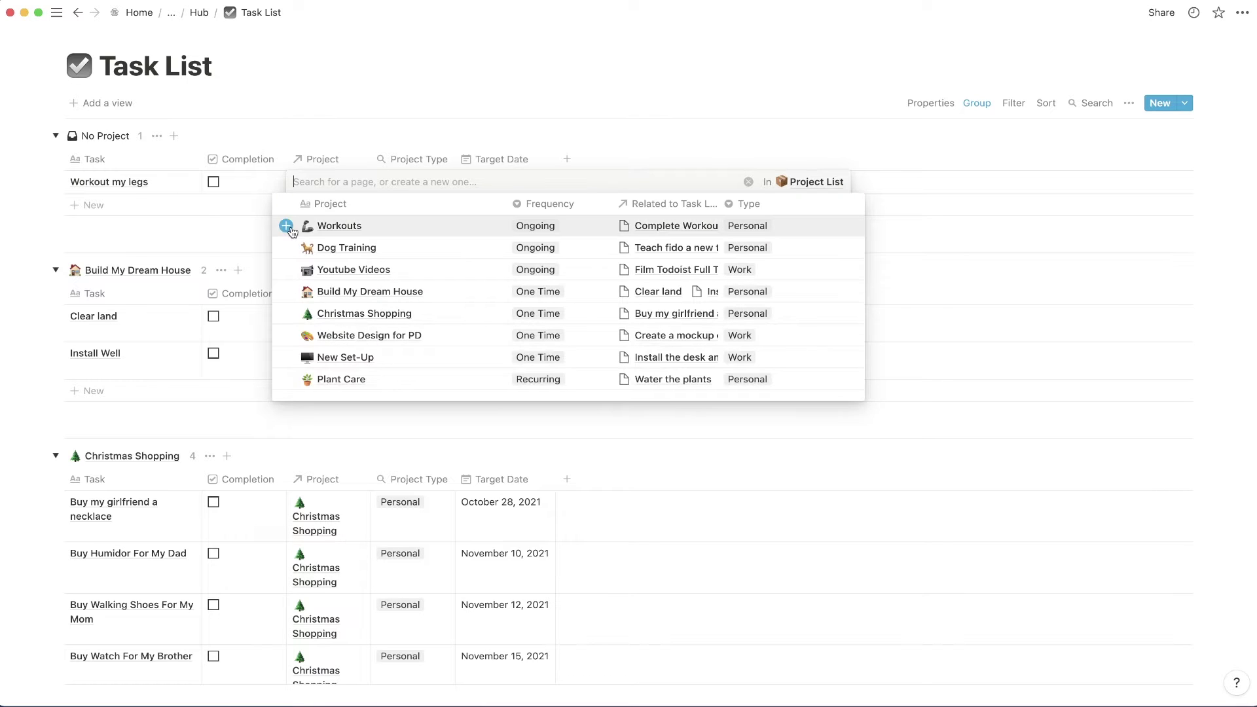
click(301, 225)
click(362, 141)
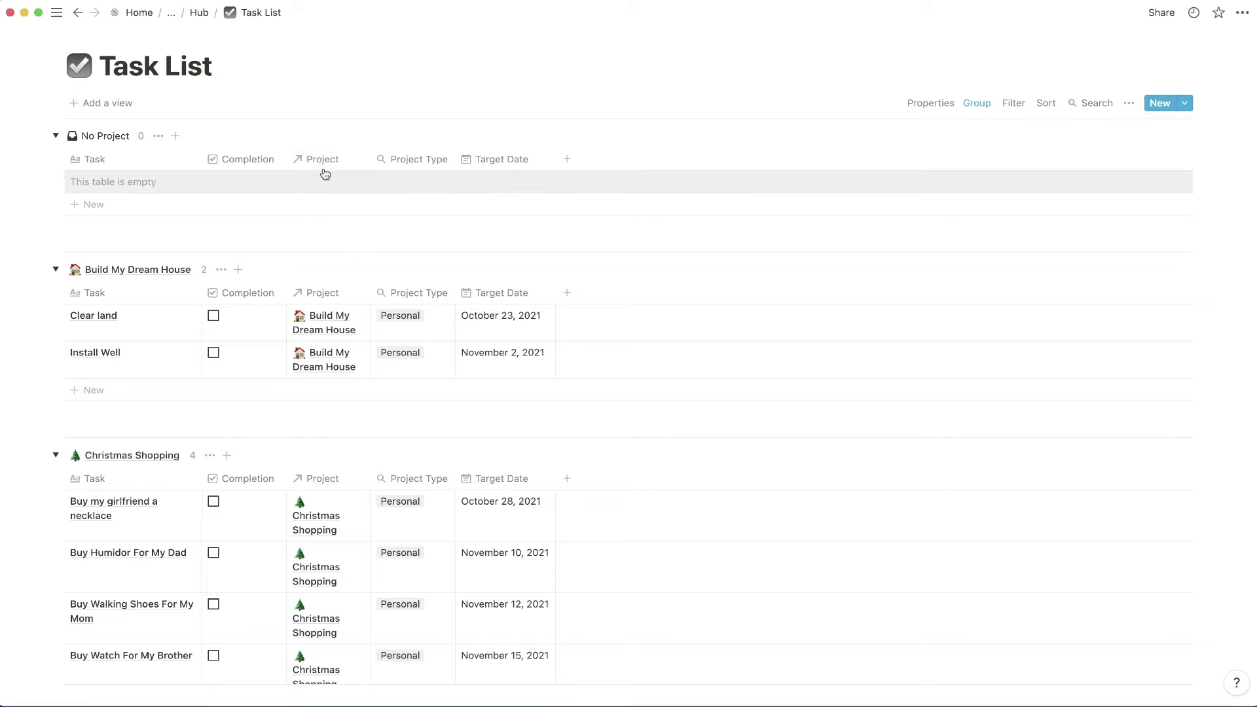
scroll(222, 222, down, 5)
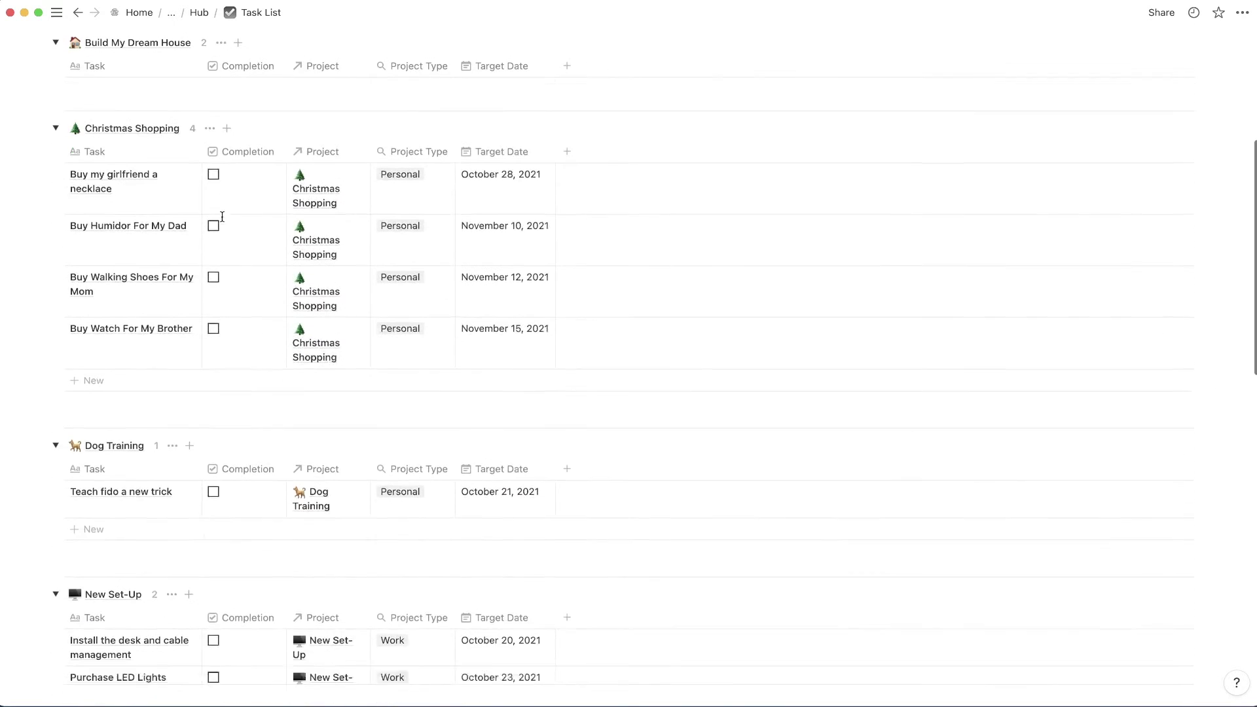
Step: Collapse the Youtube Videos, Workouts, Website Design for PD, Plant Care and remaining project groups
scroll(222, 216, down, 12)
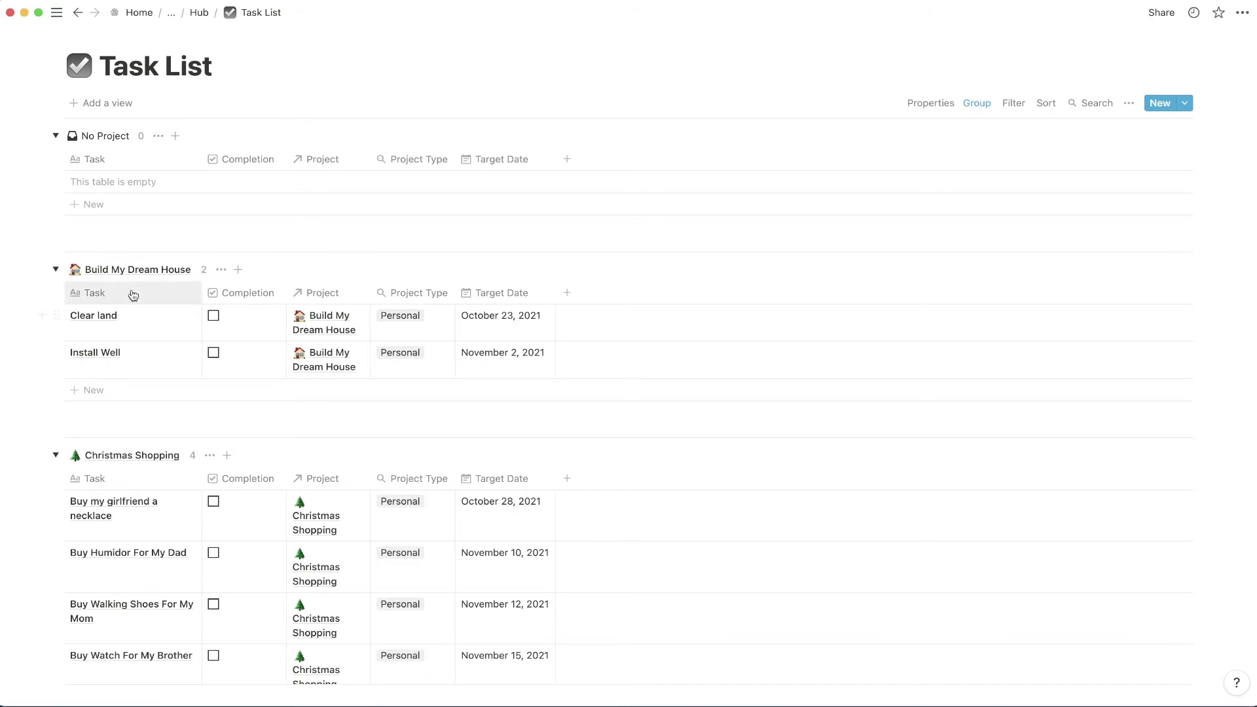
scroll(84, 402, down, 3)
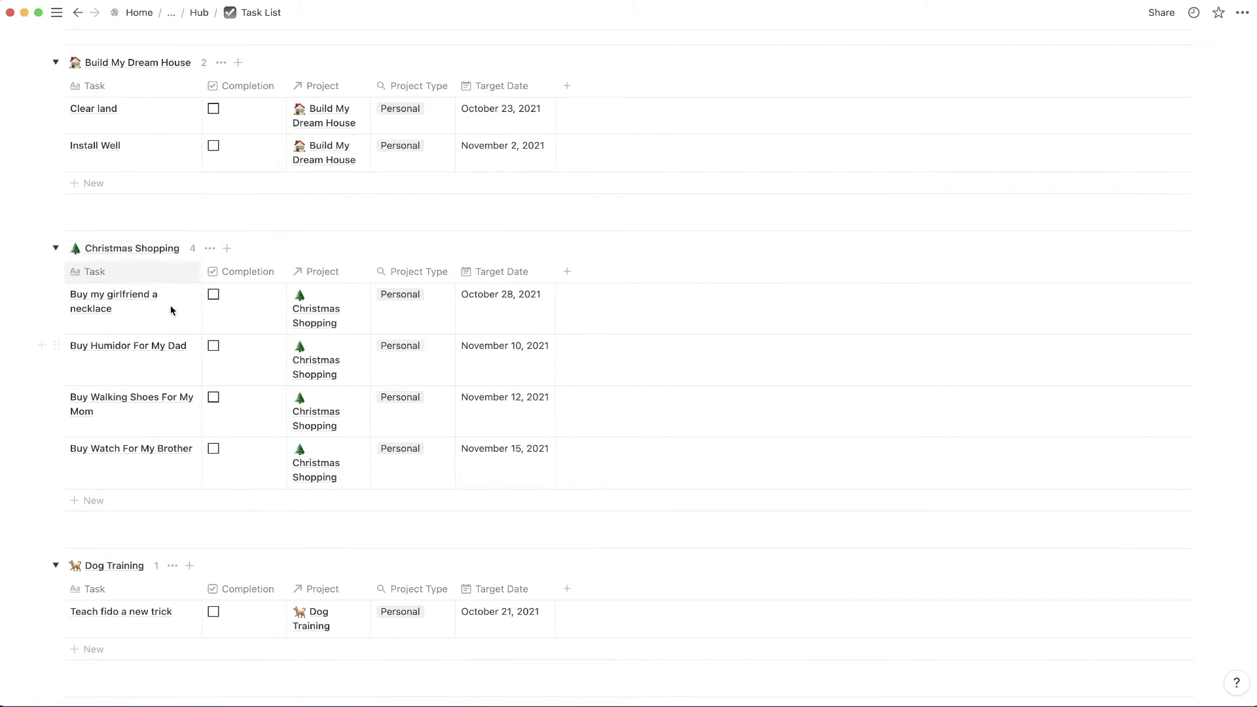
scroll(174, 312, down, 3)
scroll(140, 385, down, 3)
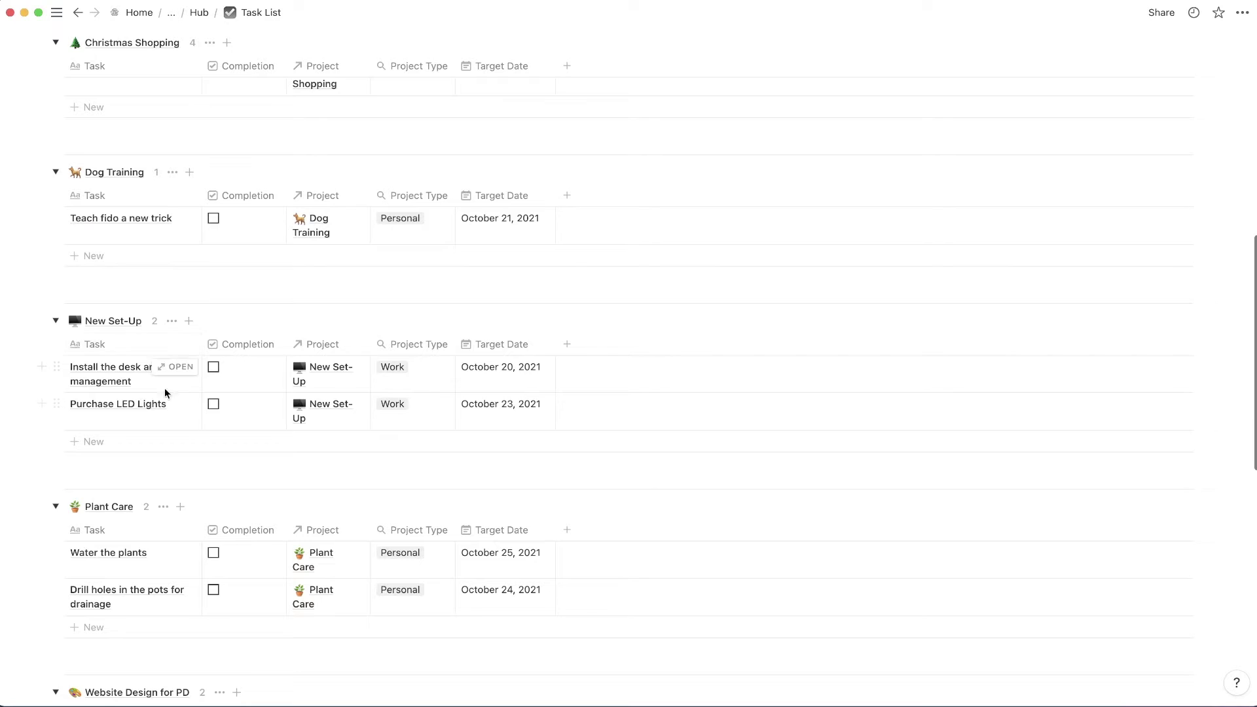
scroll(139, 357, down, 6)
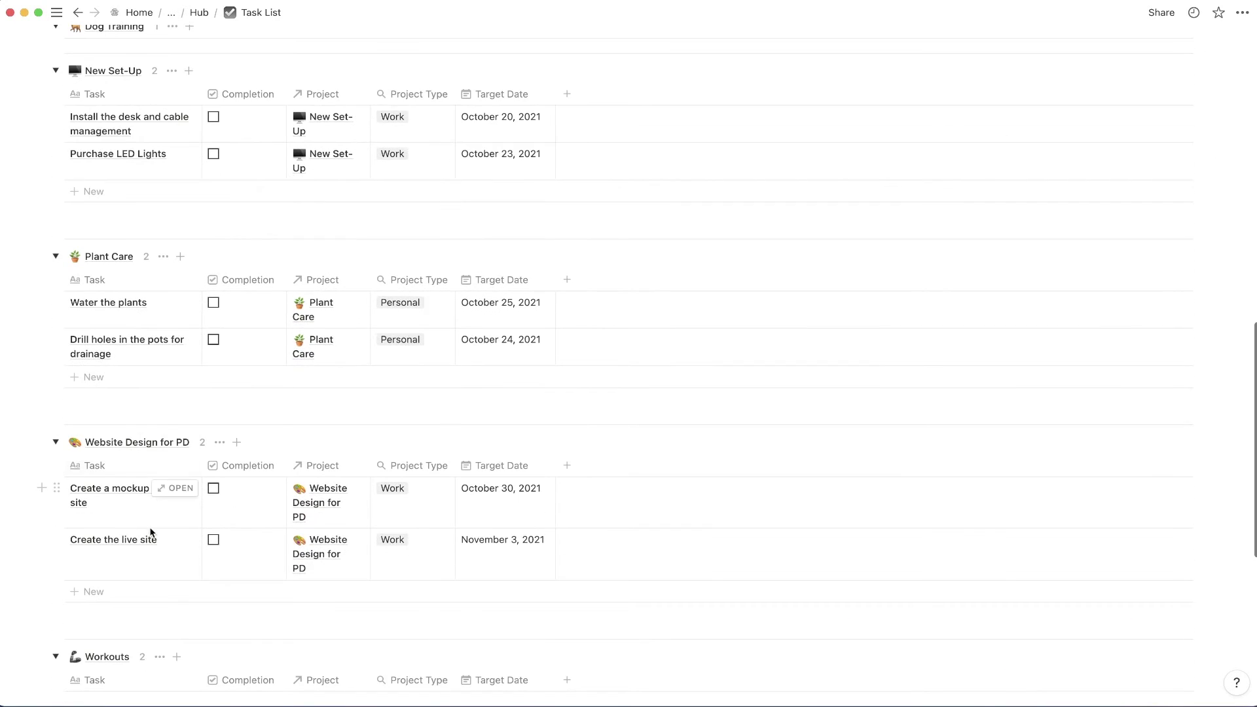
scroll(134, 511, down, 5)
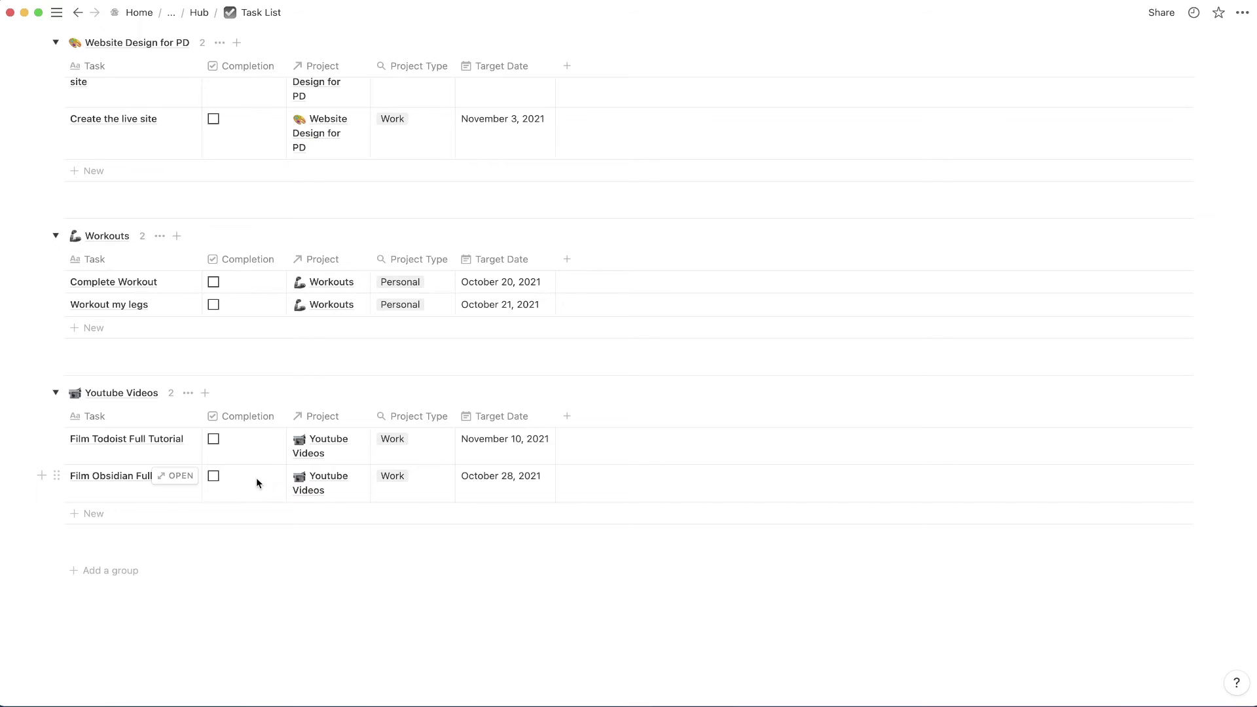
scroll(85, 509, up, 3)
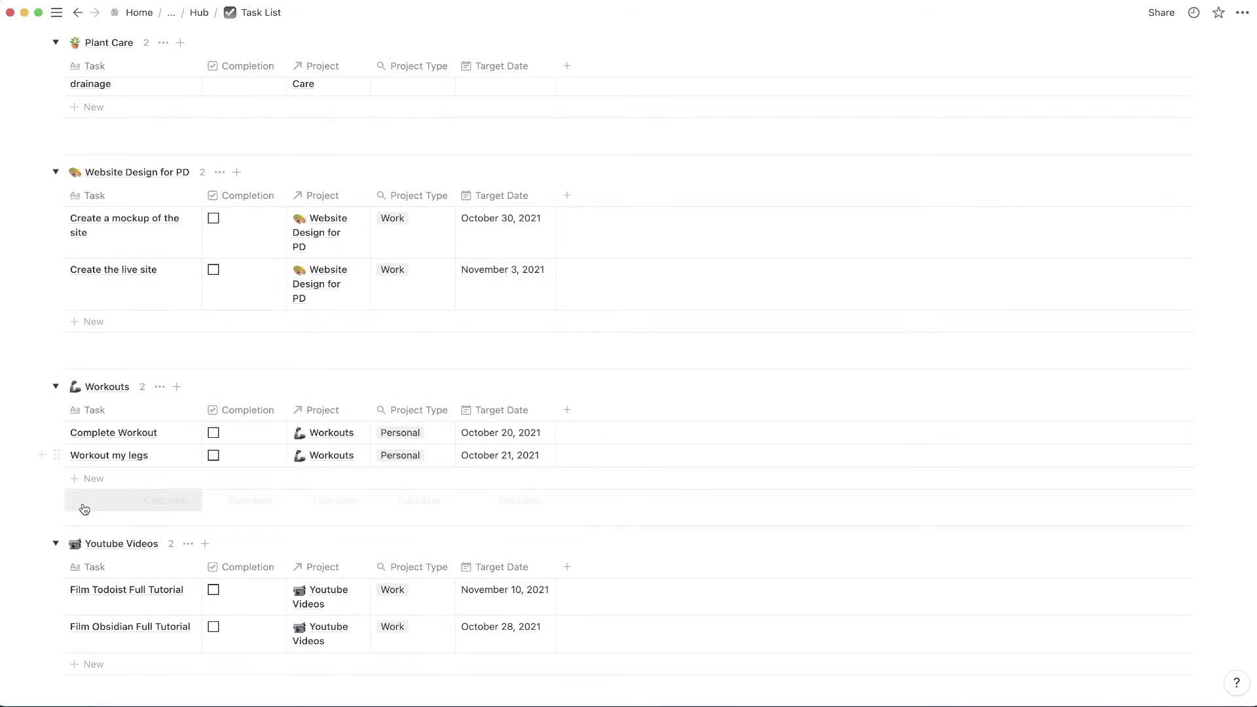
click(55, 544)
click(56, 387)
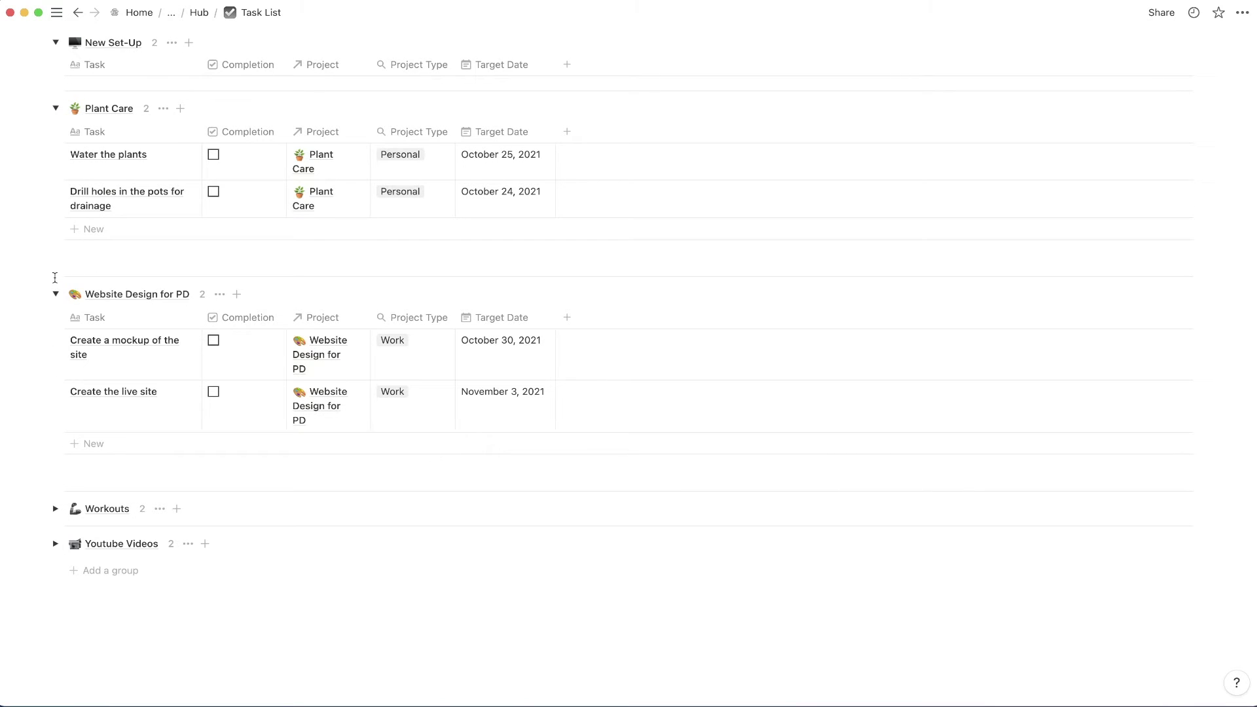
click(56, 294)
click(55, 287)
alt+click(56, 253)
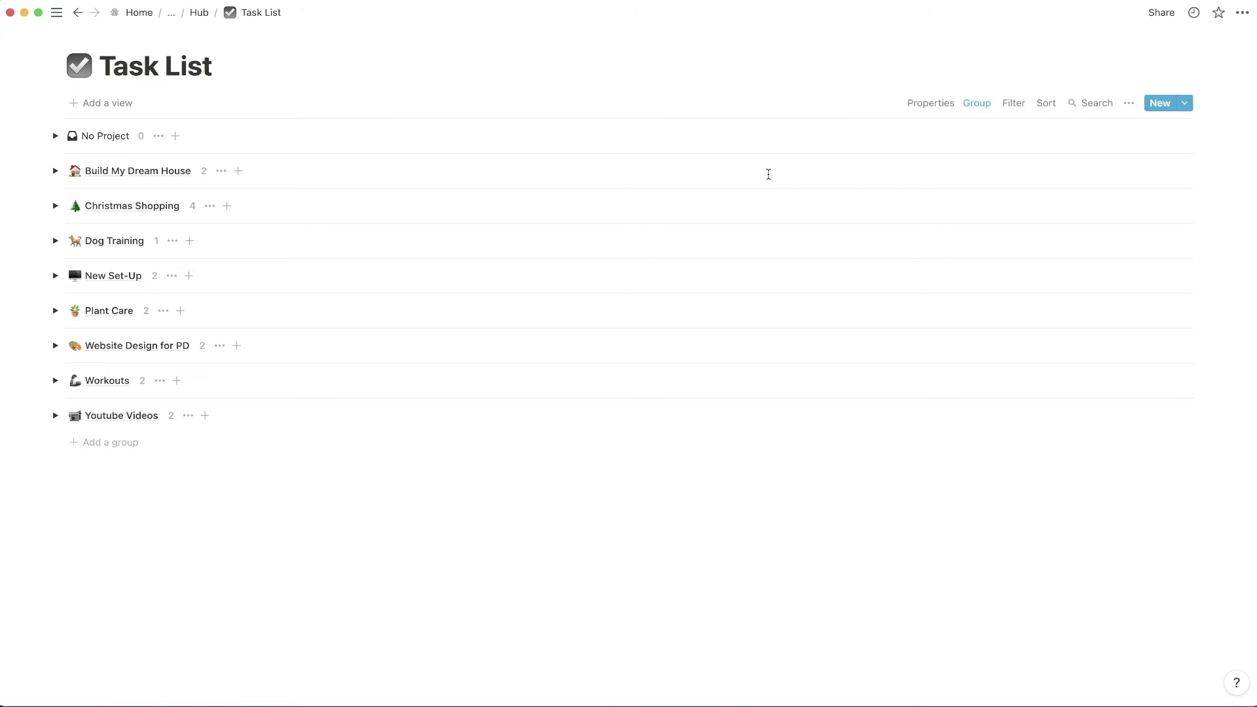
Step: Turn on Hide empty groups in the view's grouping settings
click(975, 110)
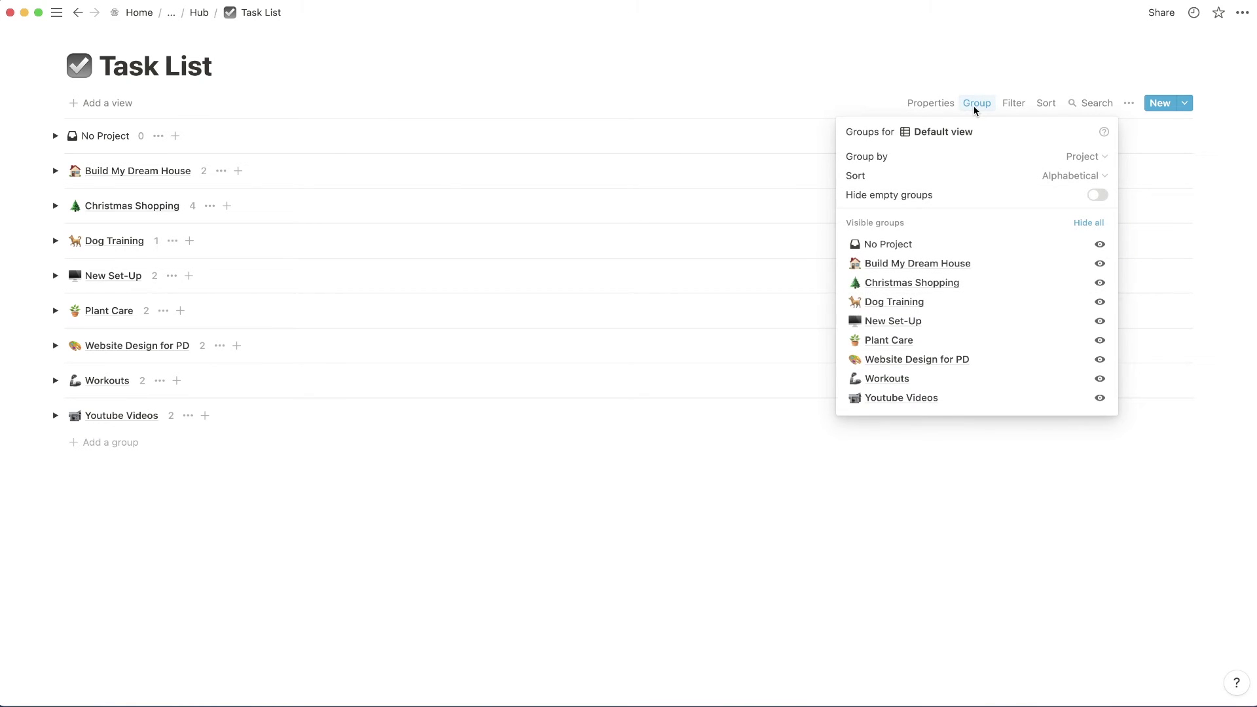
click(1098, 195)
click(52, 140)
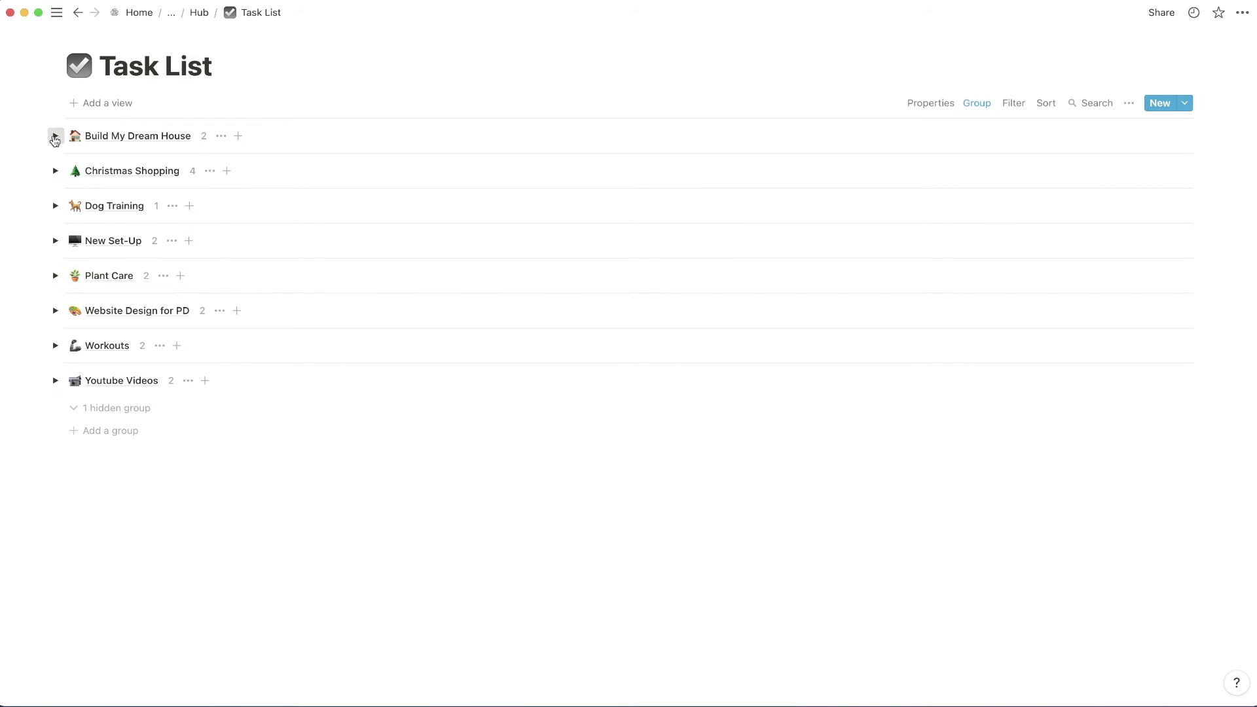
Step: Expand and re-collapse the Build My Dream House and Christmas Shopping groups
click(55, 137)
click(56, 321)
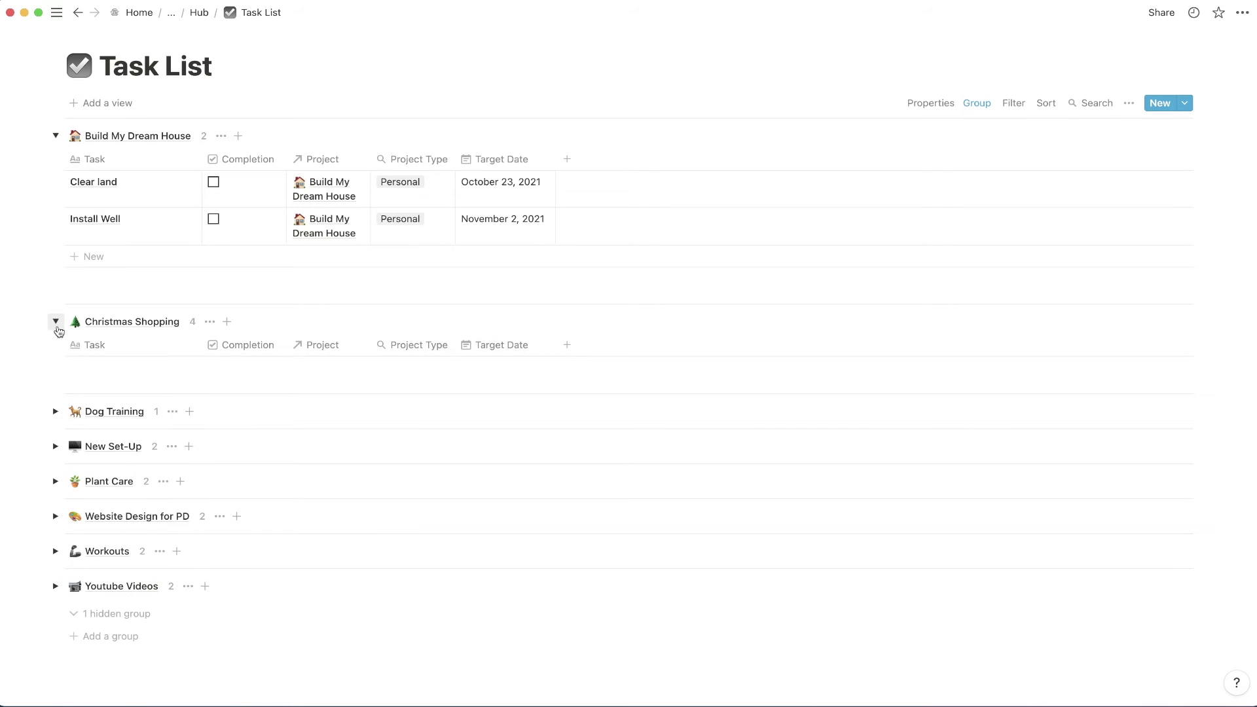
click(55, 321)
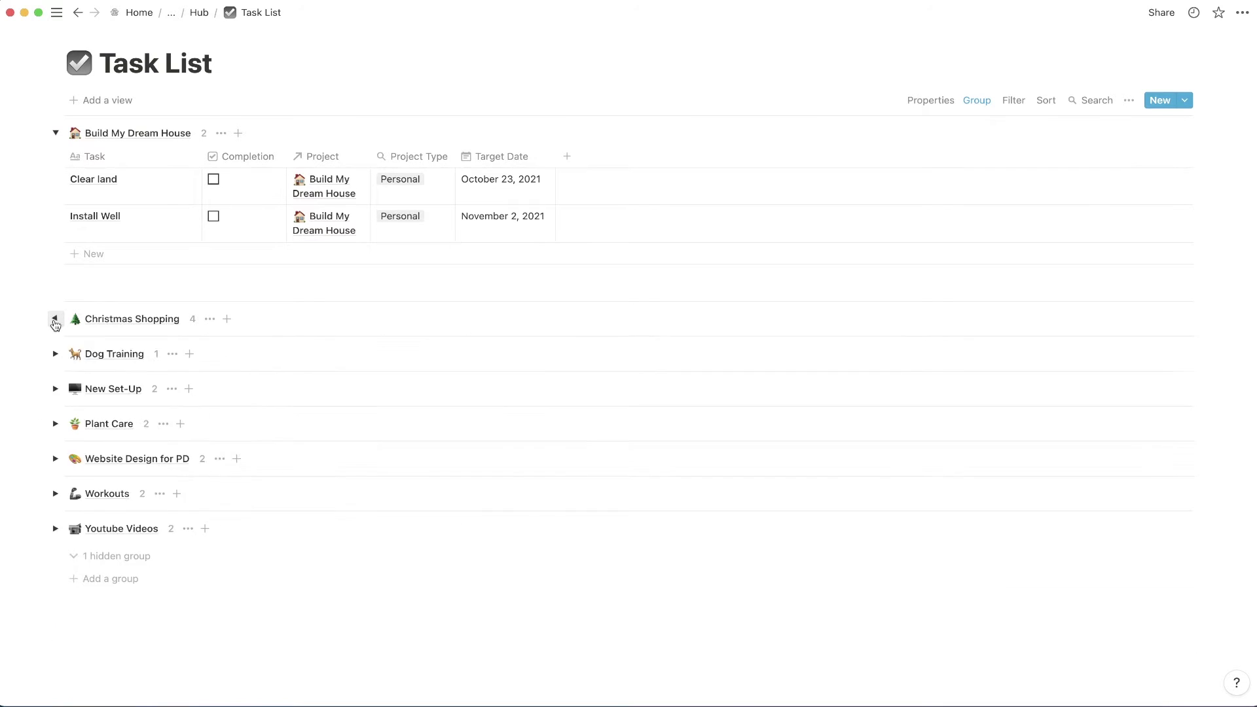
click(55, 135)
click(97, 105)
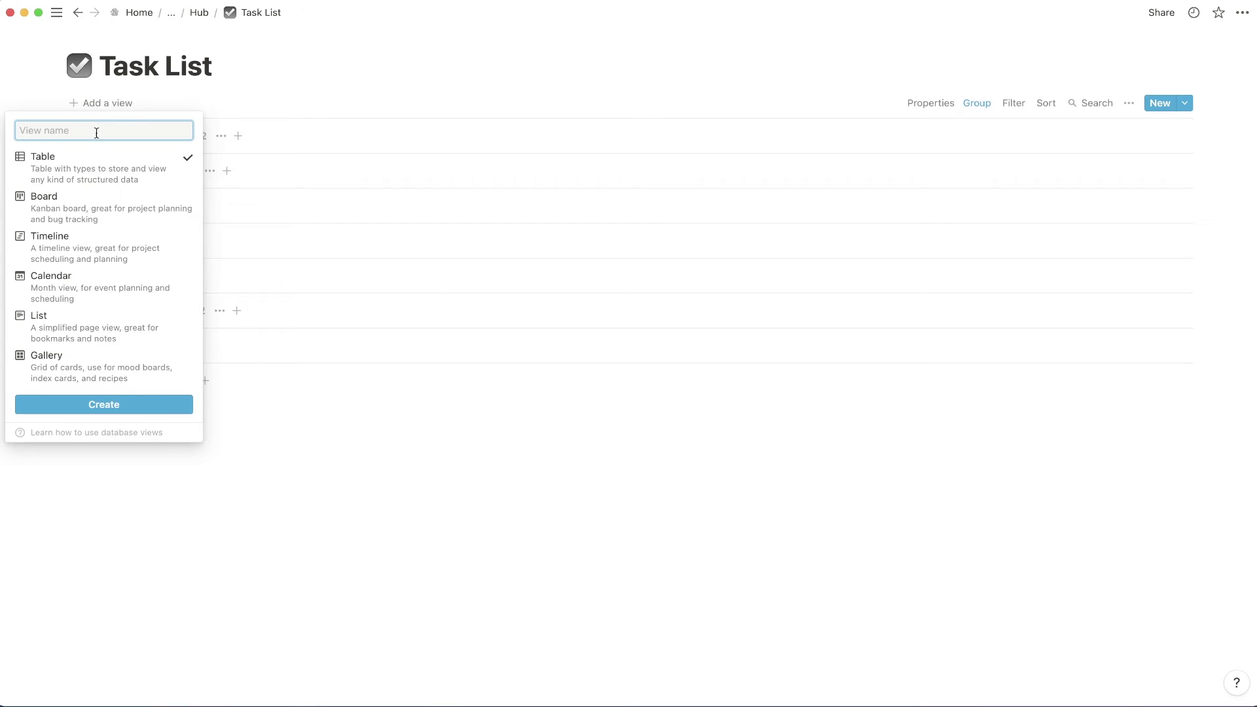
Step: Create a new Board view of the Task List
click(95, 211)
click(102, 405)
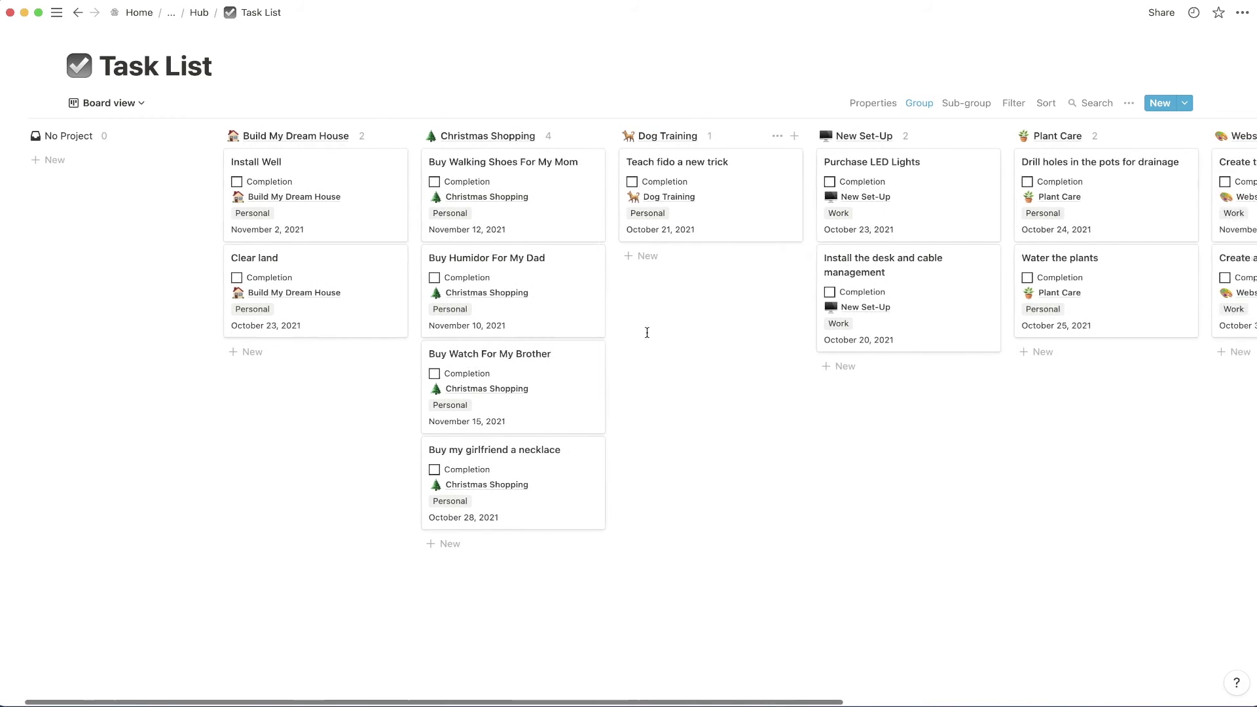
scroll(647, 333, right, 15)
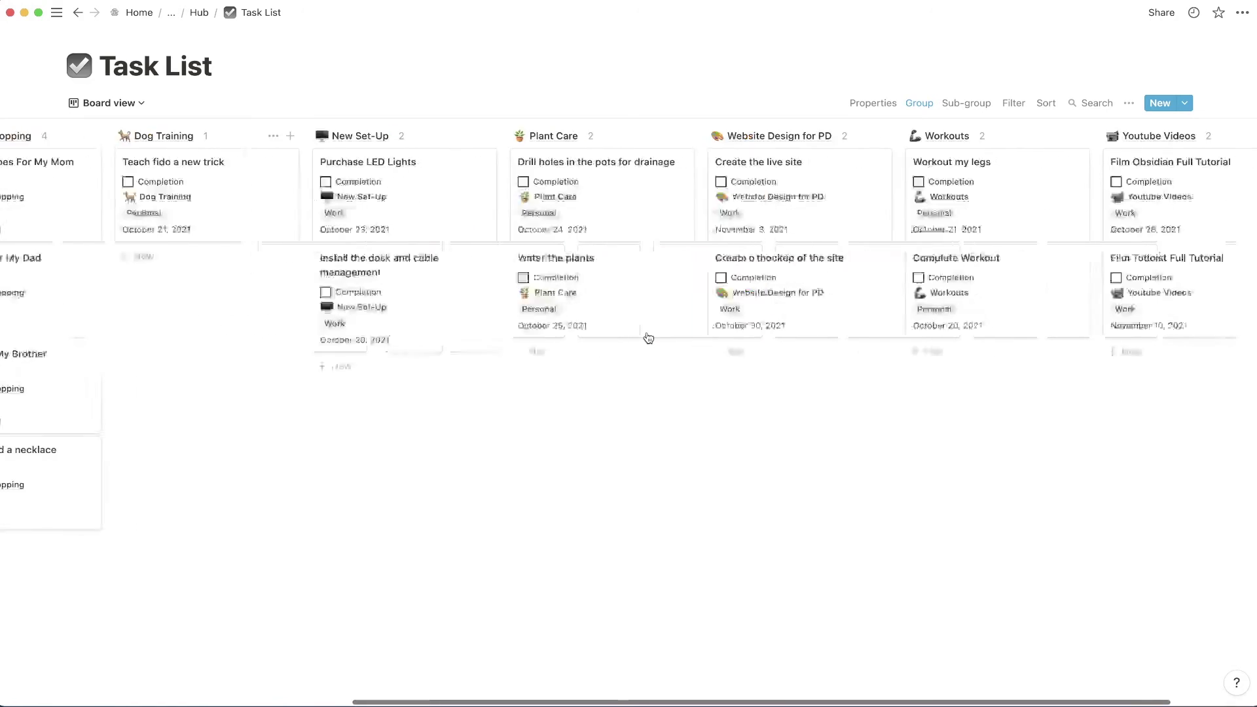
scroll(648, 338, left, 15)
Step: Turn on Color columns for the board and reopen its grouping settings
click(919, 105)
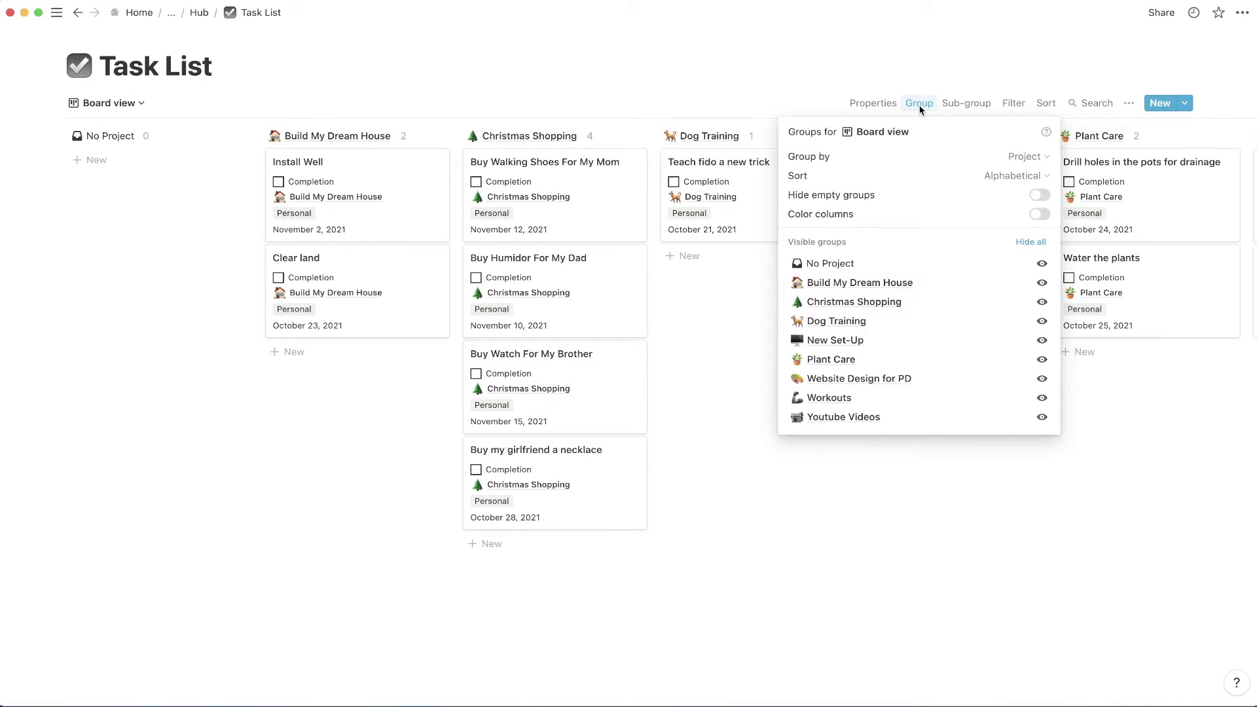
click(1041, 215)
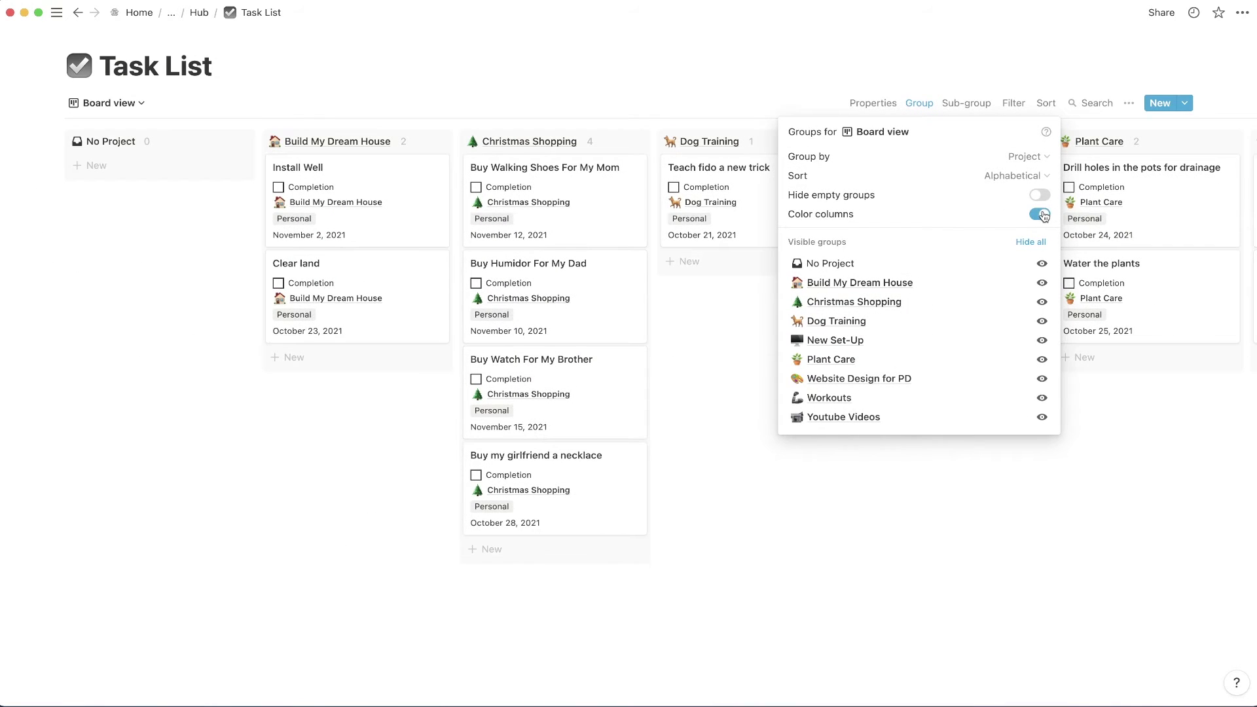
click(750, 300)
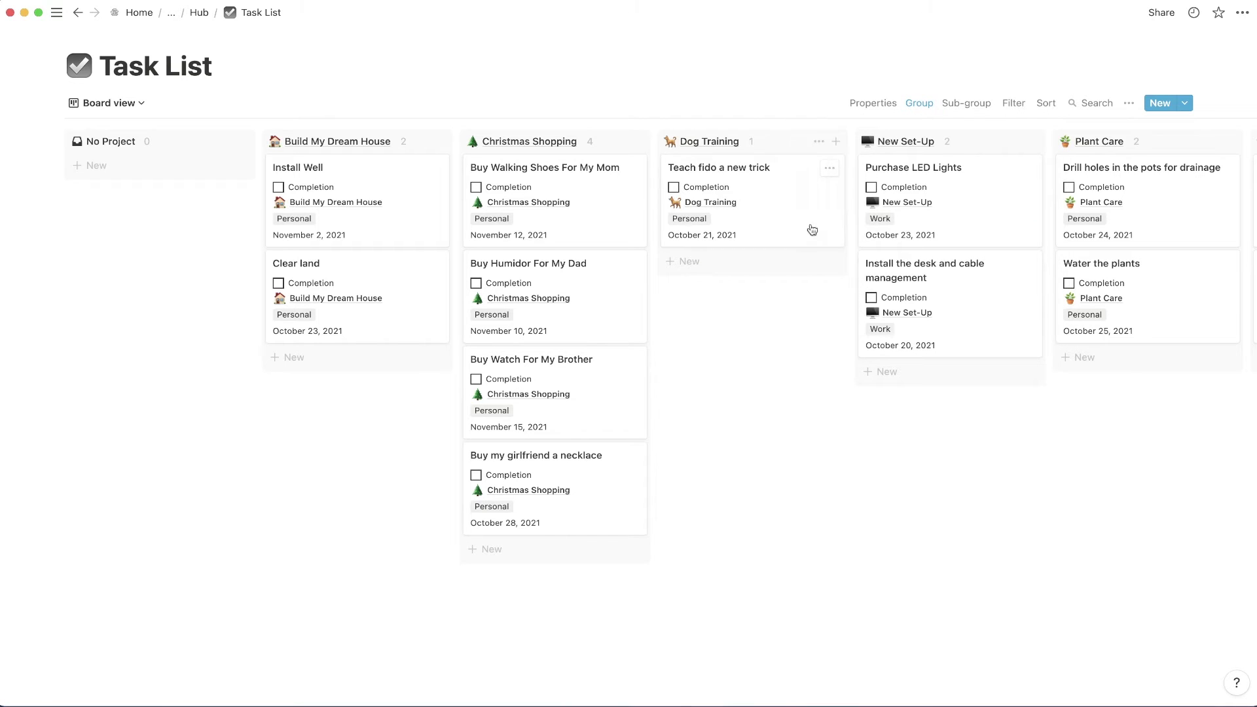
click(923, 104)
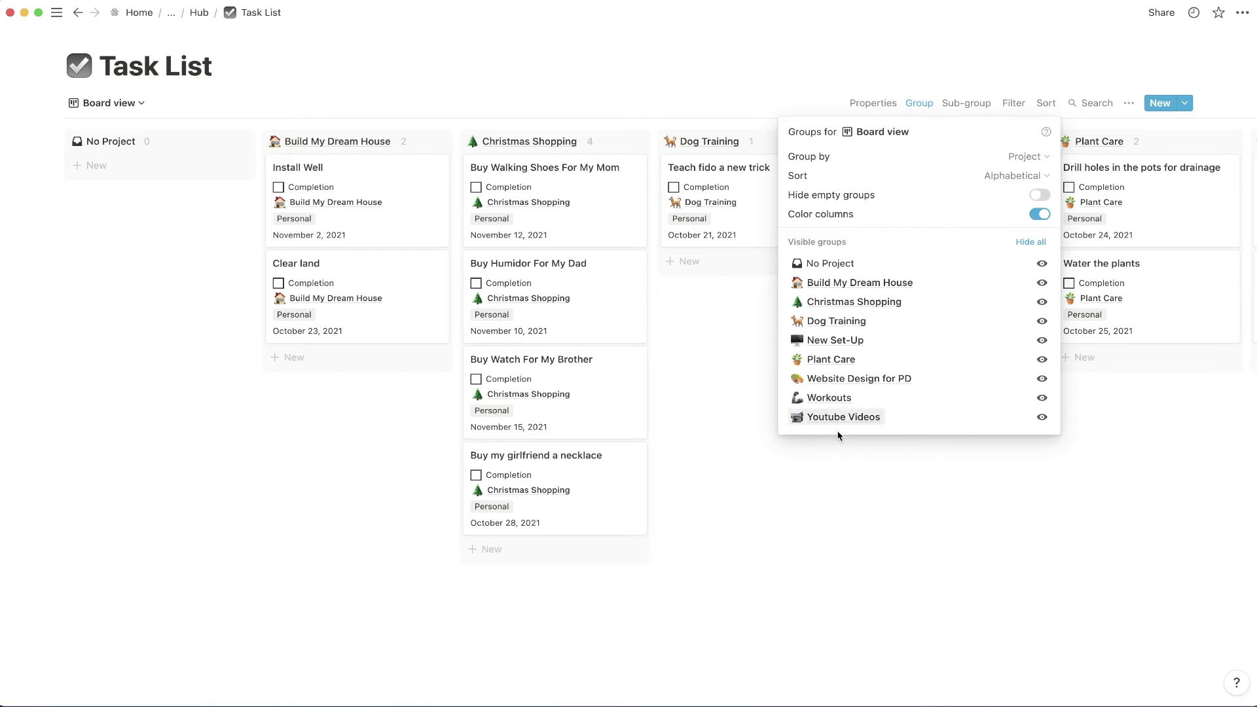
click(1026, 156)
Step: Group the board by the Status property
click(961, 252)
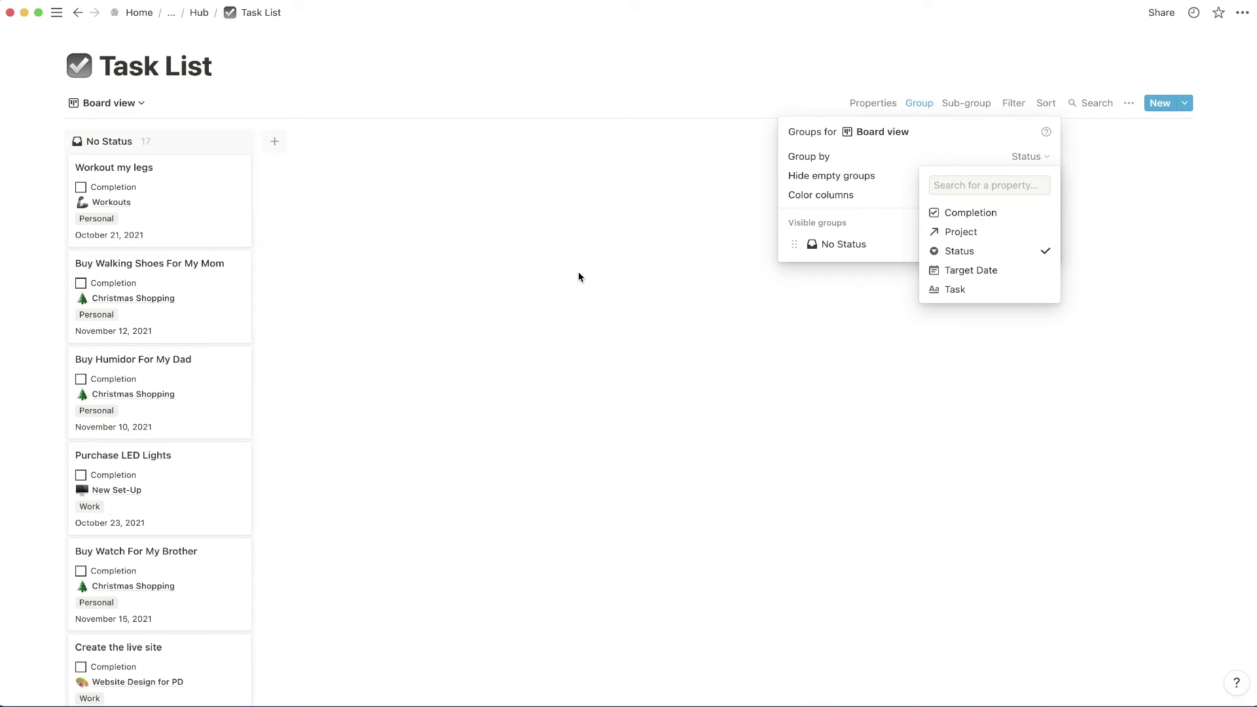
click(171, 202)
click(180, 213)
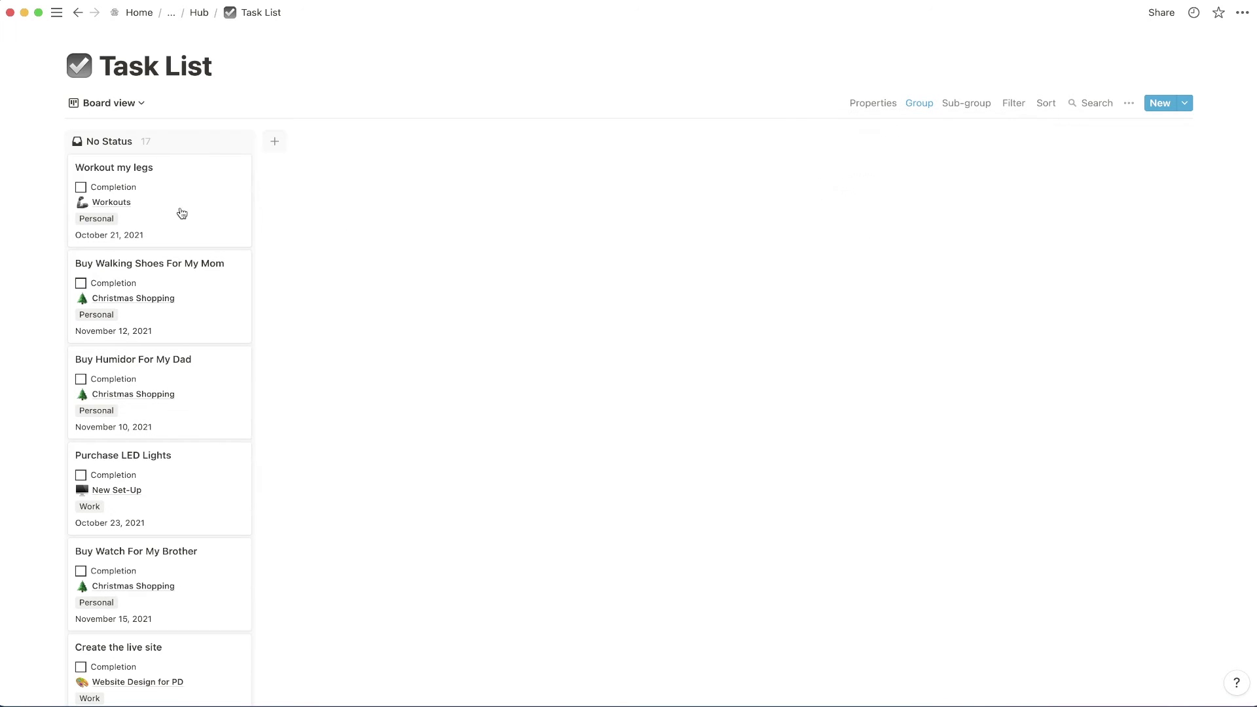
Step: Add a Select property named 'Status' on Workout my legs; move Buy Walking Shoes For My Mom to Working
click(172, 214)
click(452, 305)
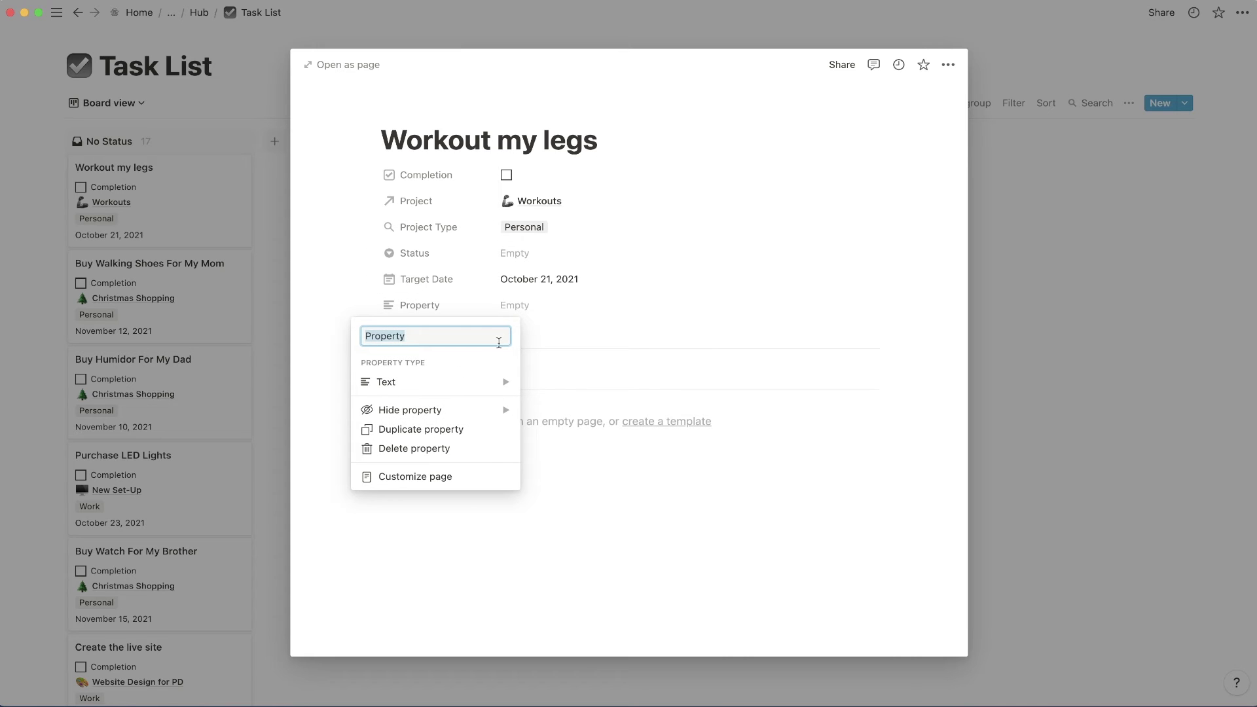
mouse_move(461, 385)
click(560, 297)
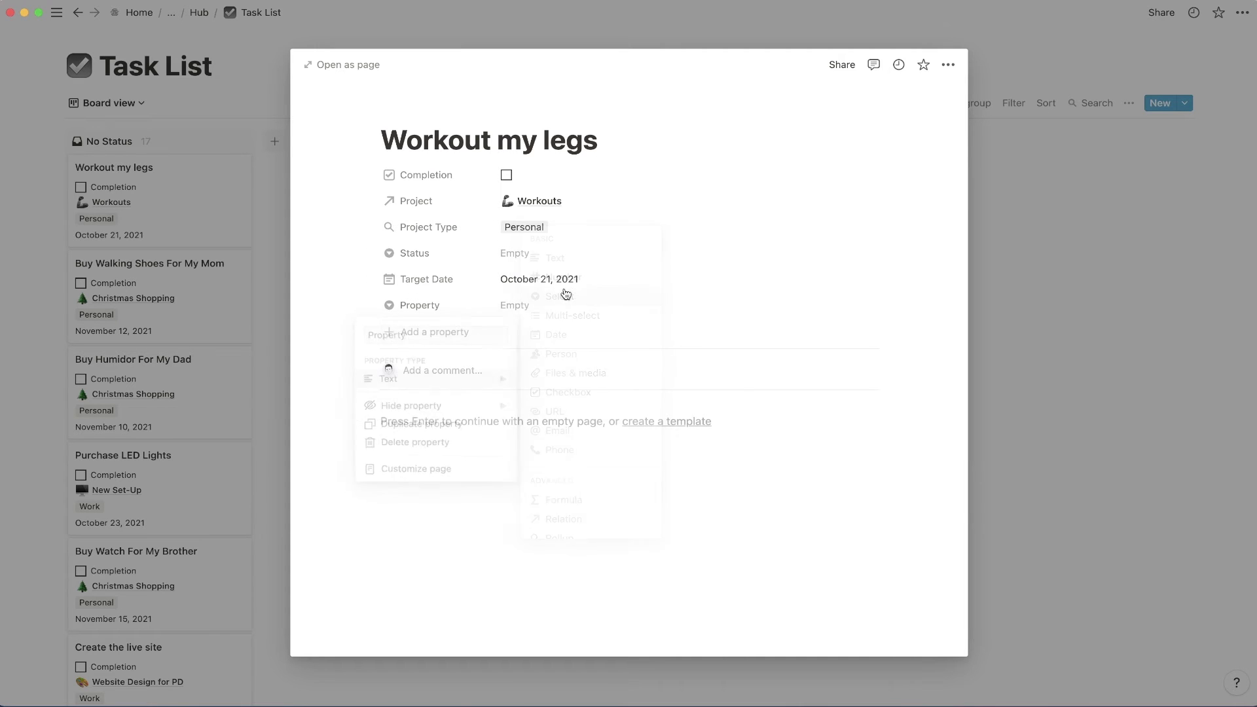
click(439, 312)
text(Status)
key(Escape)
key(Escape)
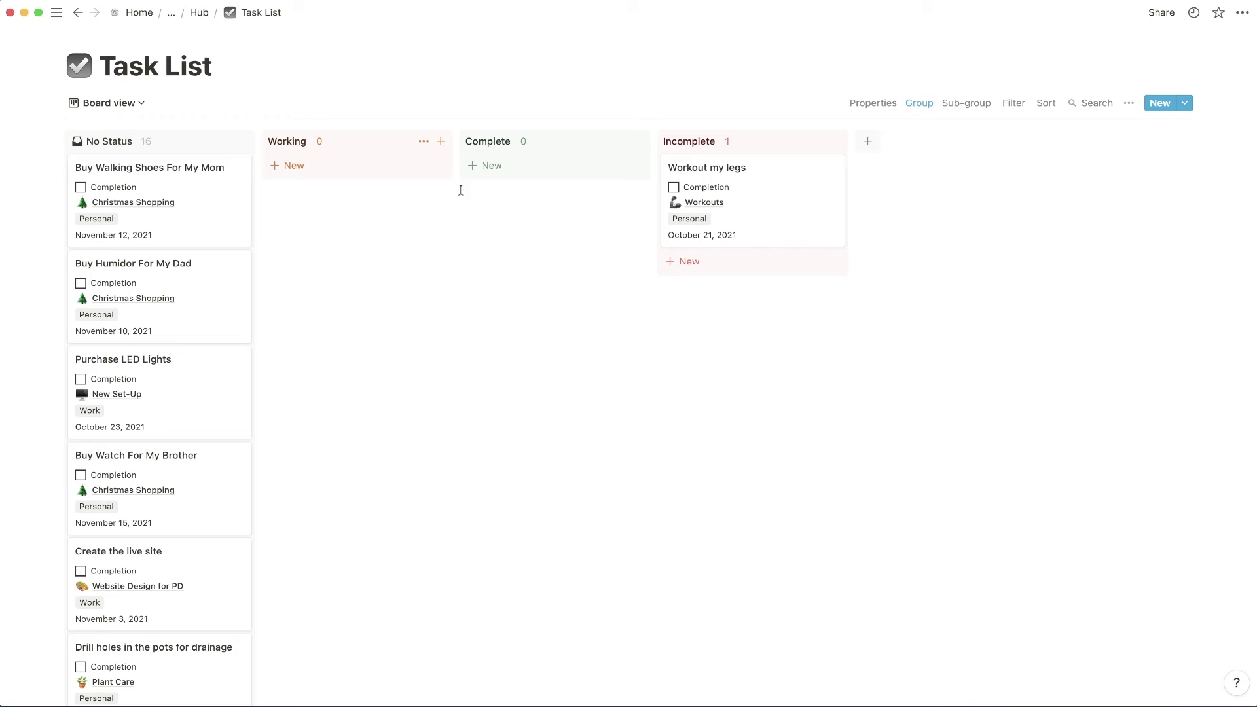
drag(205, 195, 307, 187)
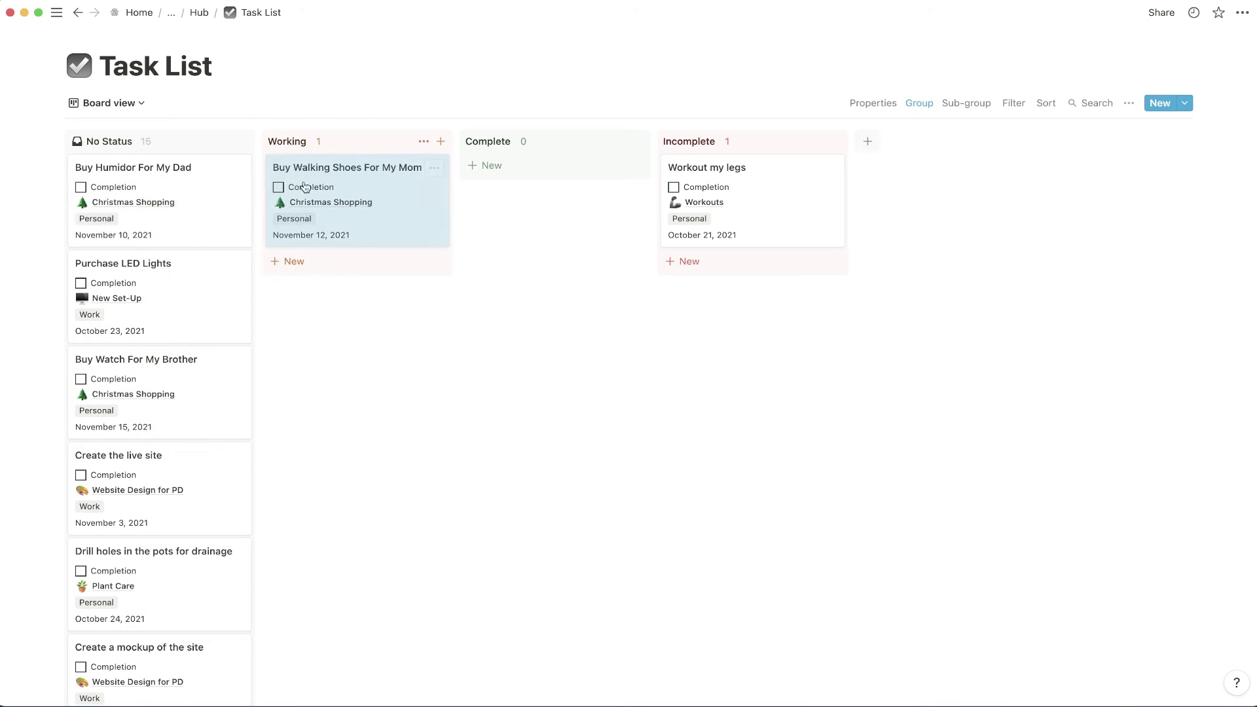
Step: Move Purchase LED Lights into Complete and reorder the columns so Complete comes last
drag(215, 282, 842, 139)
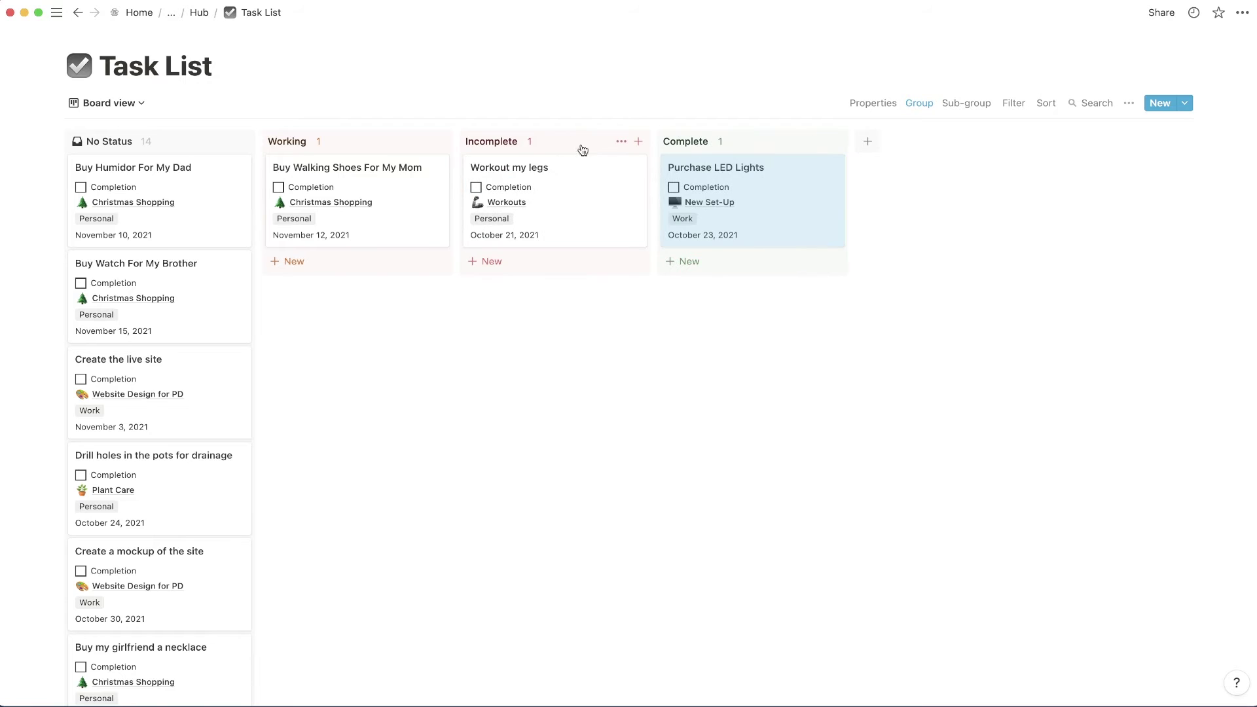
drag(585, 150, 406, 147)
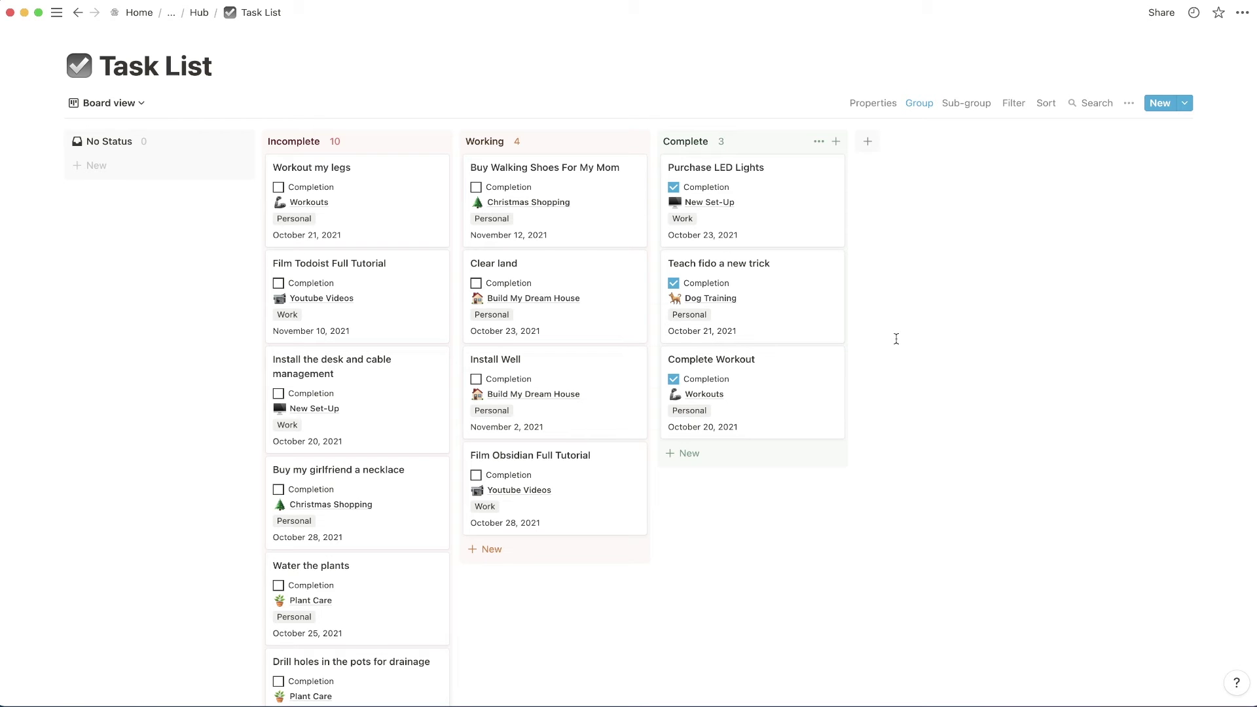
scroll(420, 213, down, 8)
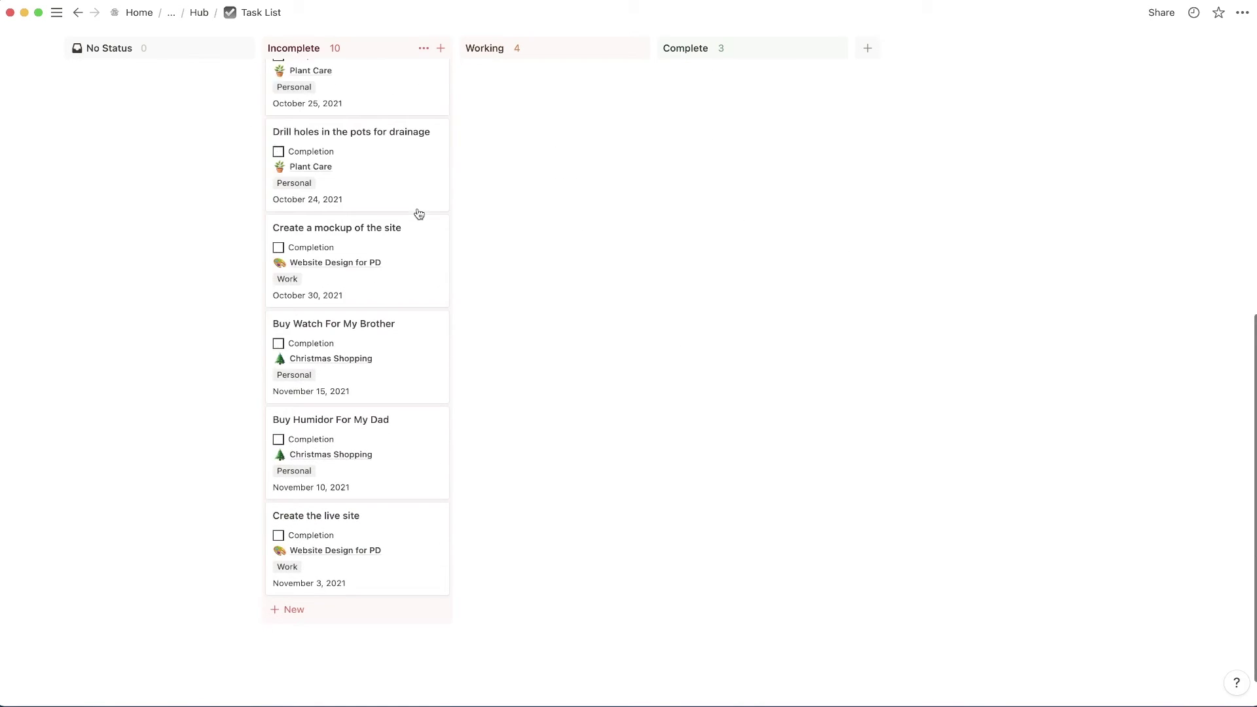
scroll(419, 215, up, 8)
Step: Sub-group the Status board by the Project property
click(965, 103)
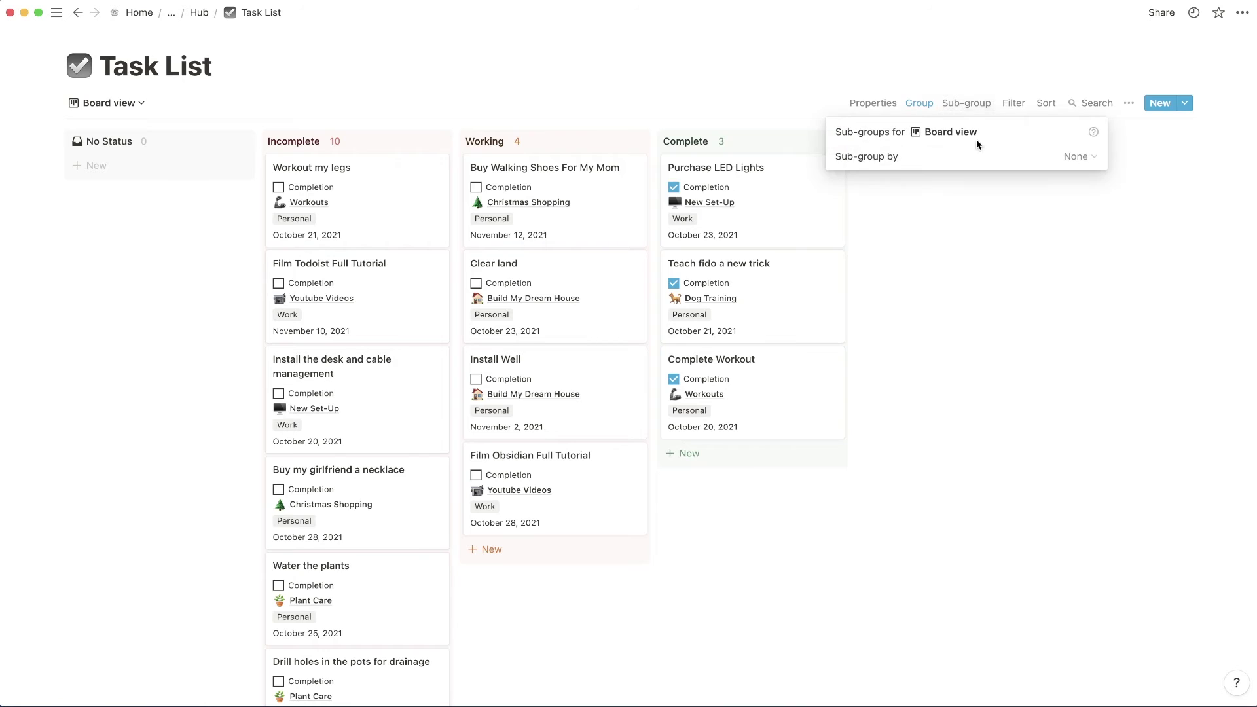
click(1066, 159)
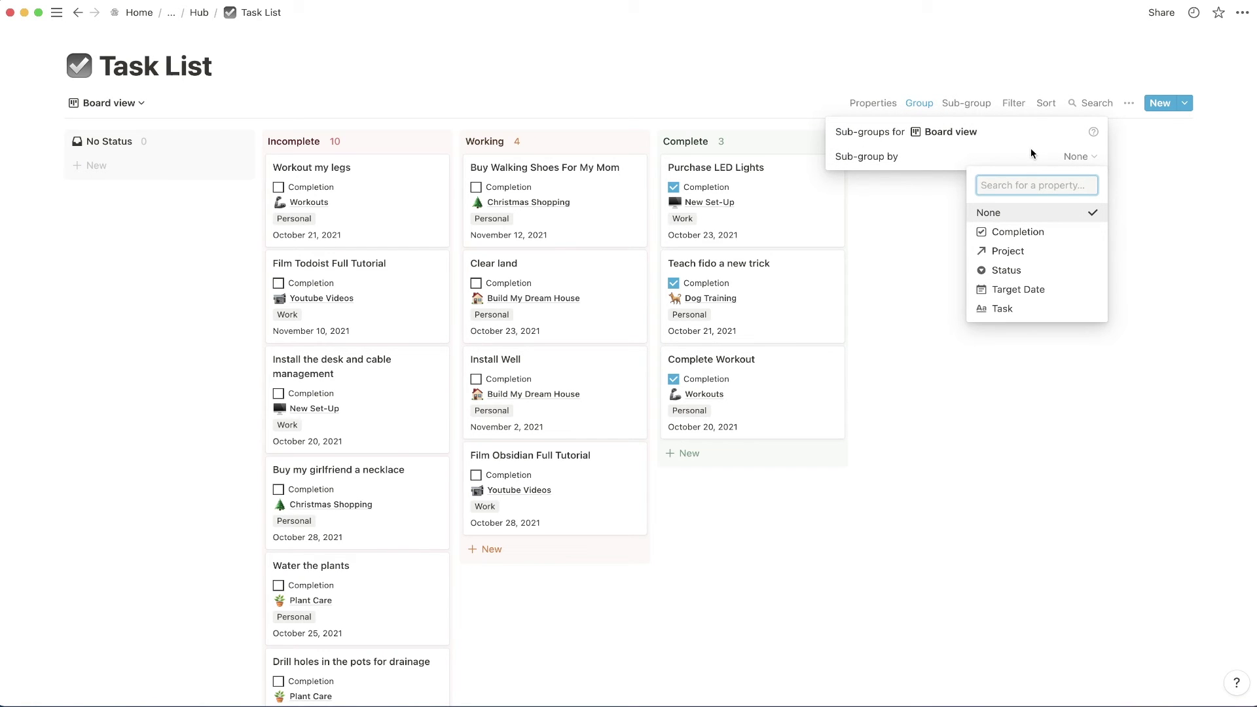
click(1001, 253)
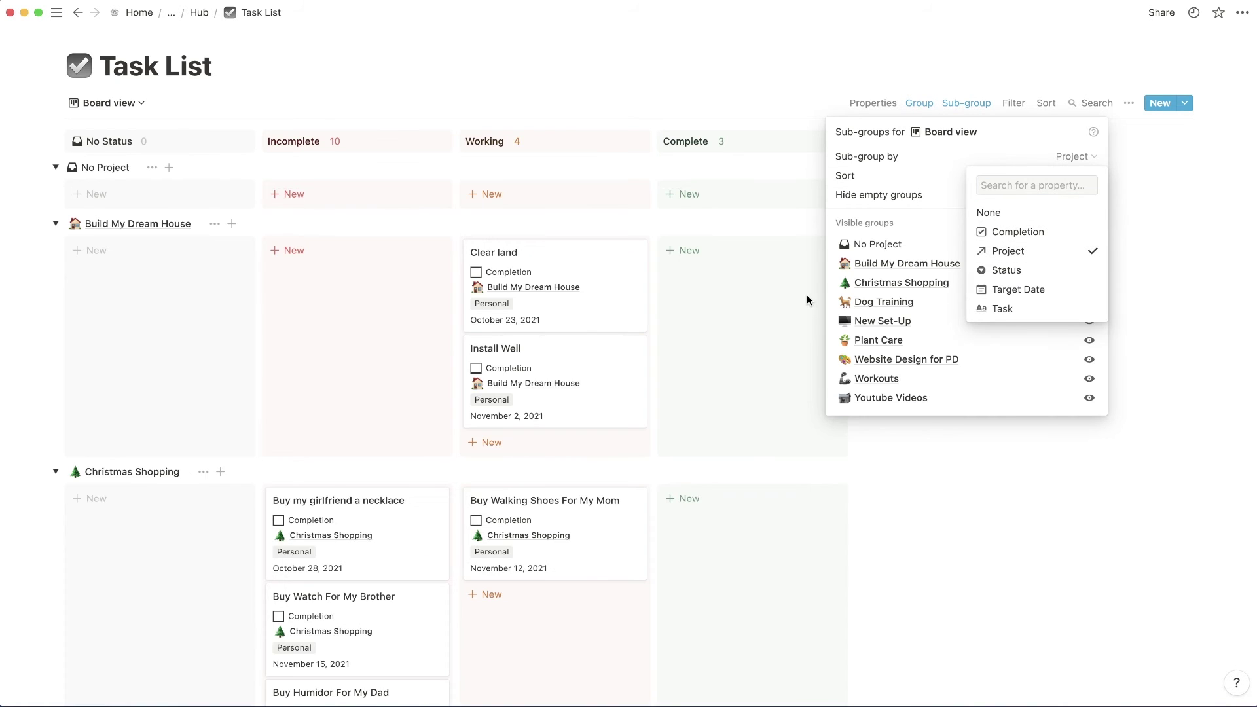
click(781, 91)
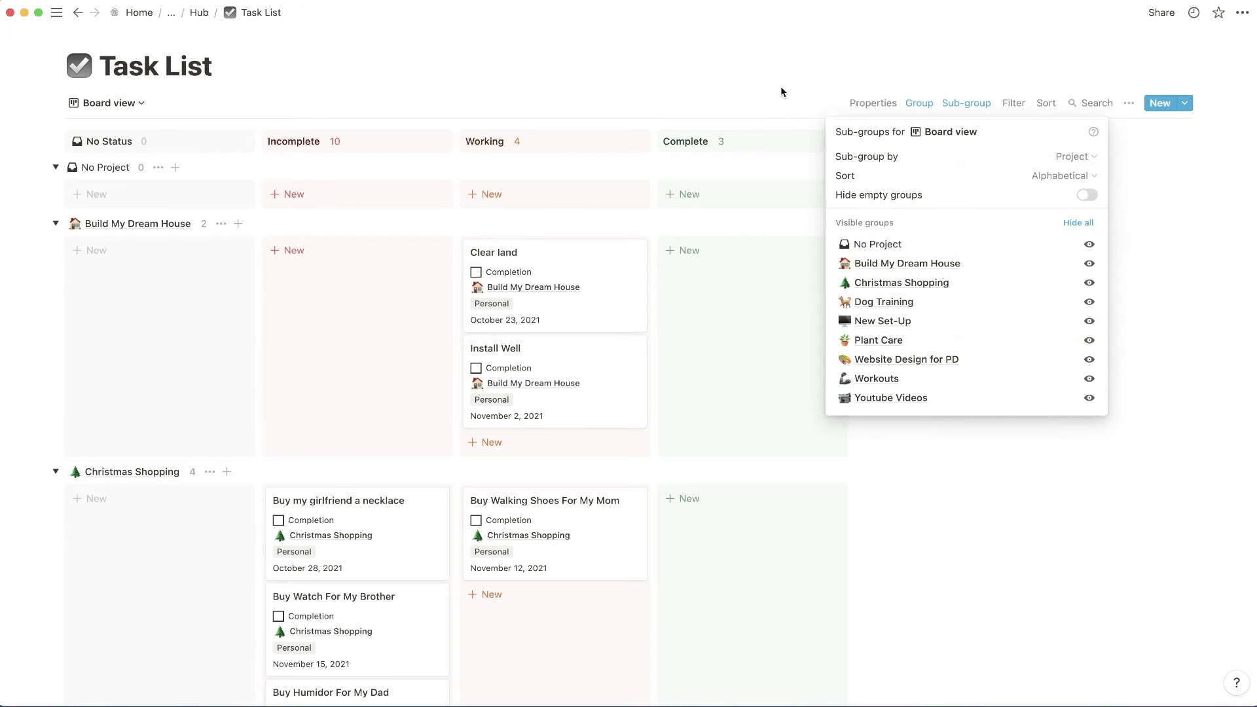
click(781, 89)
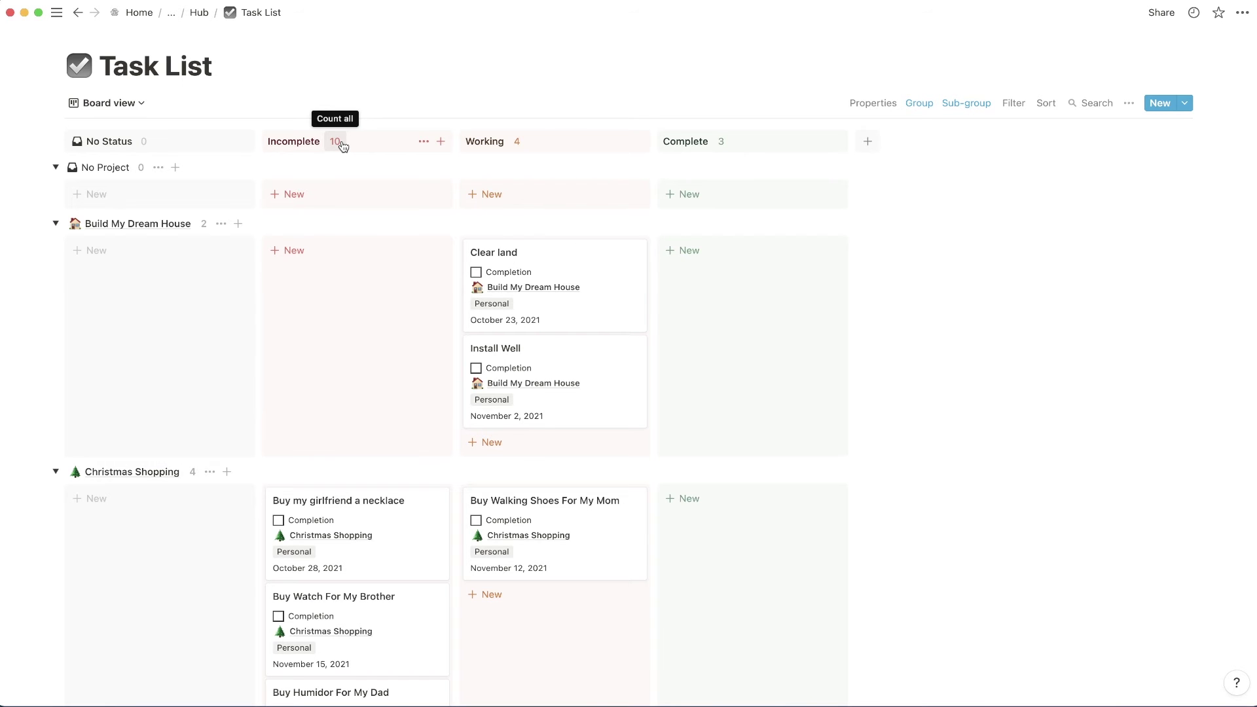
Step: Move 'Buy Walking Shoes For My Mom' into Complete and 'Buy my girlfriend a necklace' into Working
scroll(342, 145, down, 3)
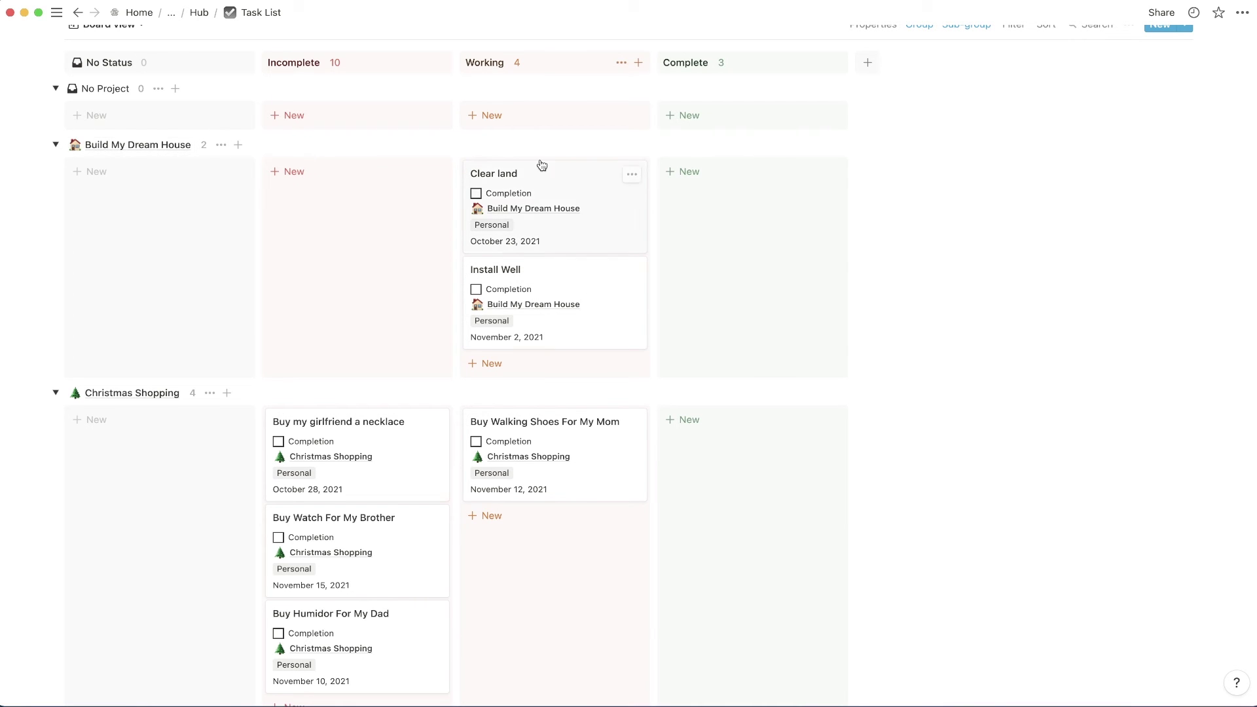
scroll(542, 165, down, 3)
scroll(542, 165, down, 1)
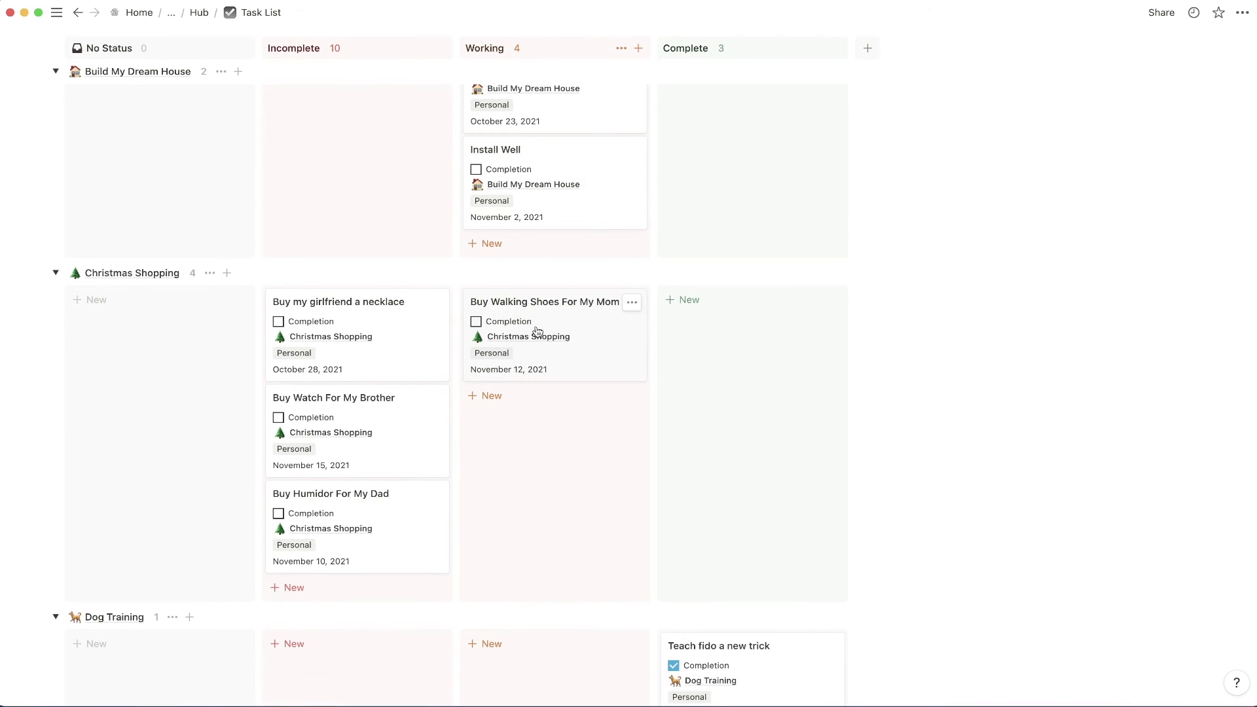
drag(564, 304, 699, 320)
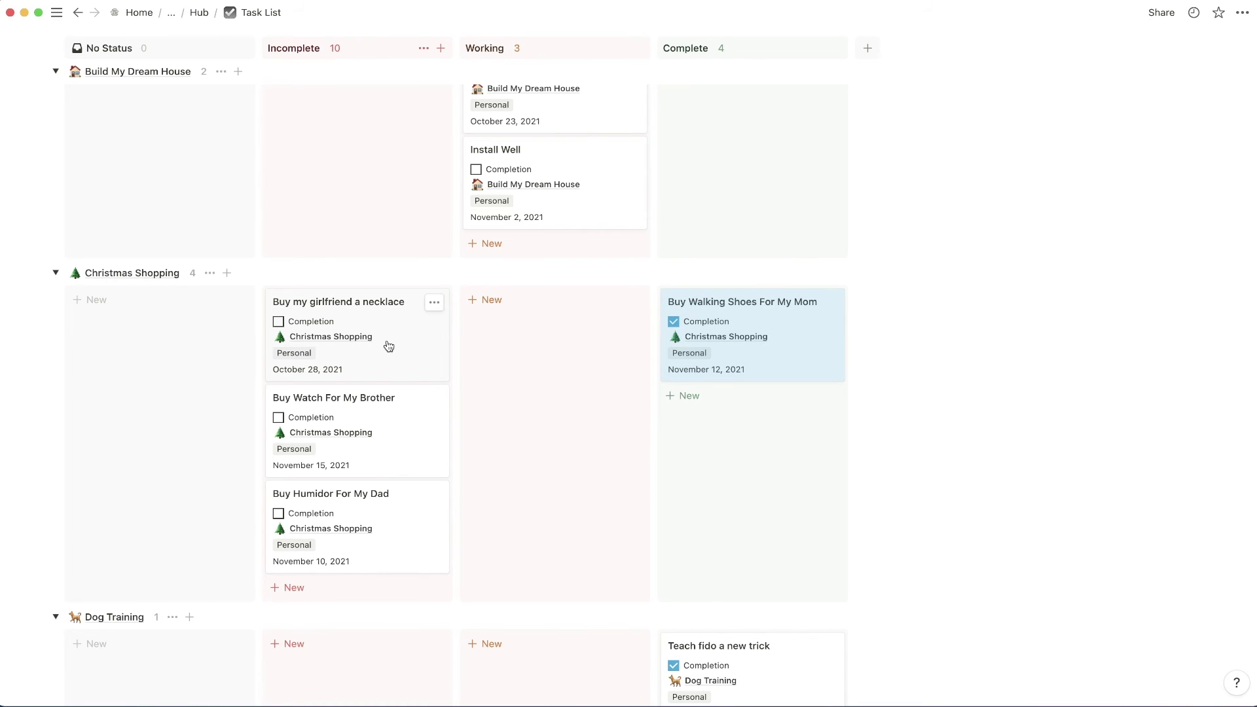
drag(336, 321, 539, 336)
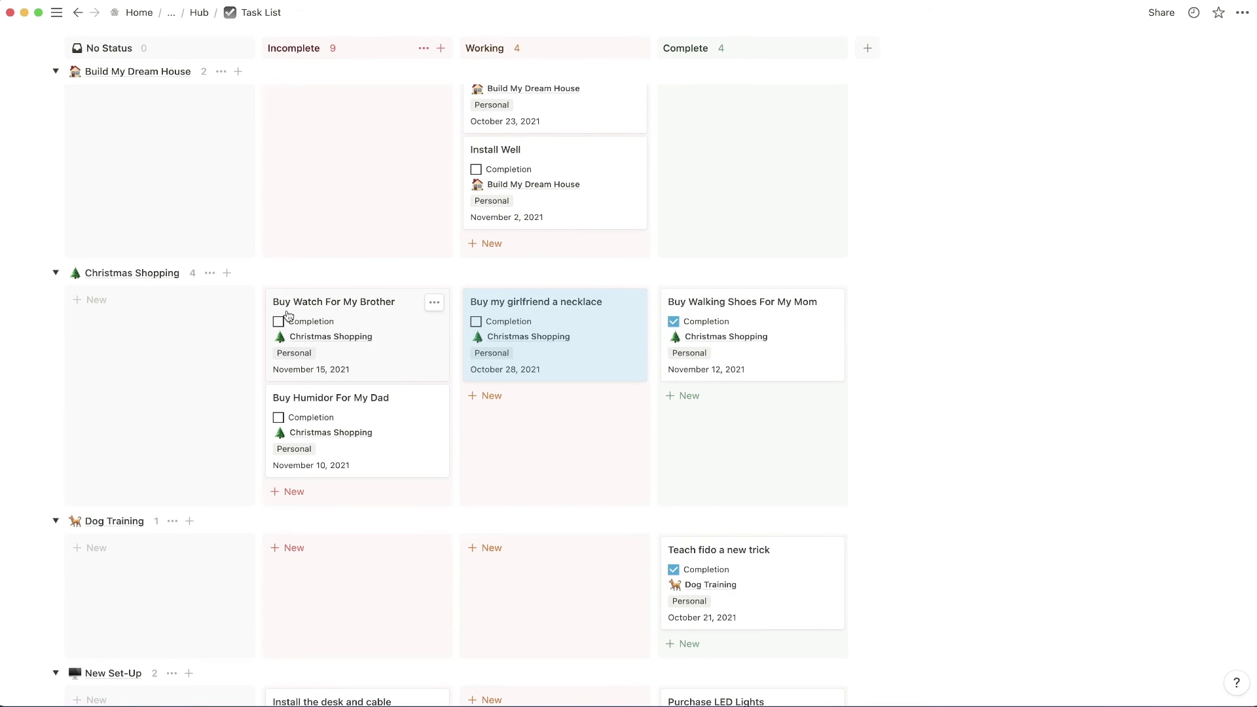
Step: Collapse the Dog Training swim lane on the board
scroll(283, 323, down, 2)
scroll(367, 230, down, 5)
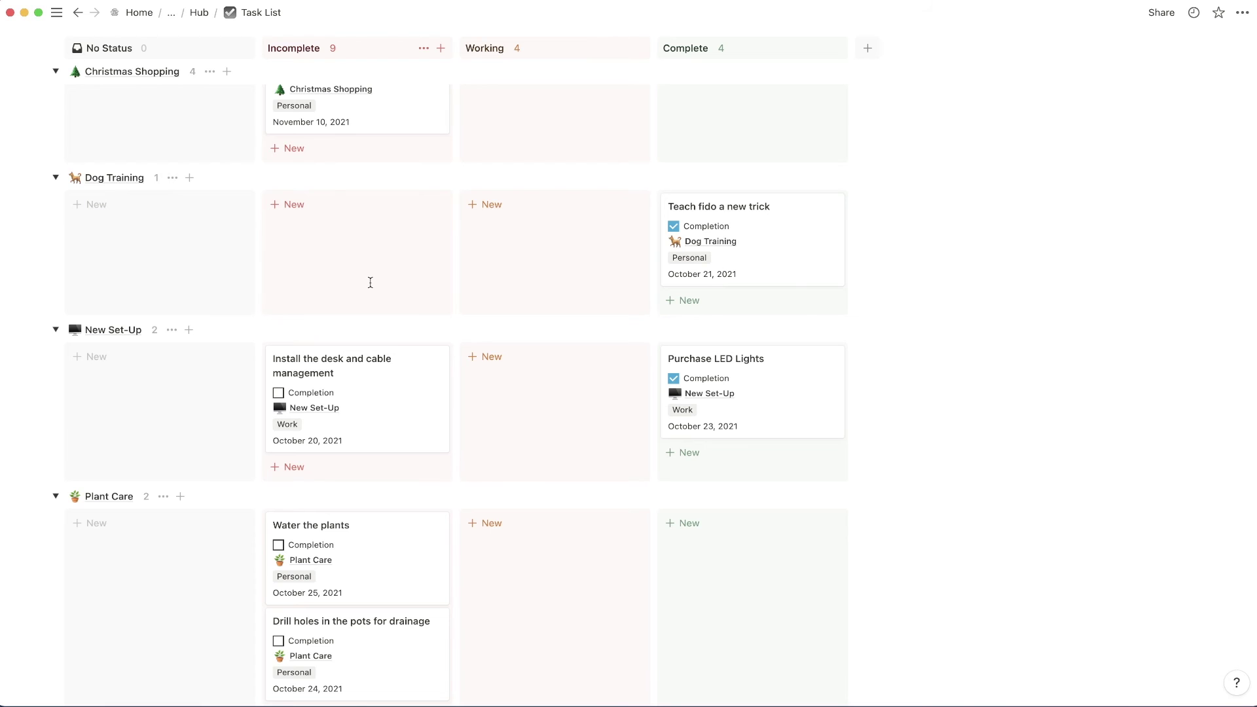
click(55, 177)
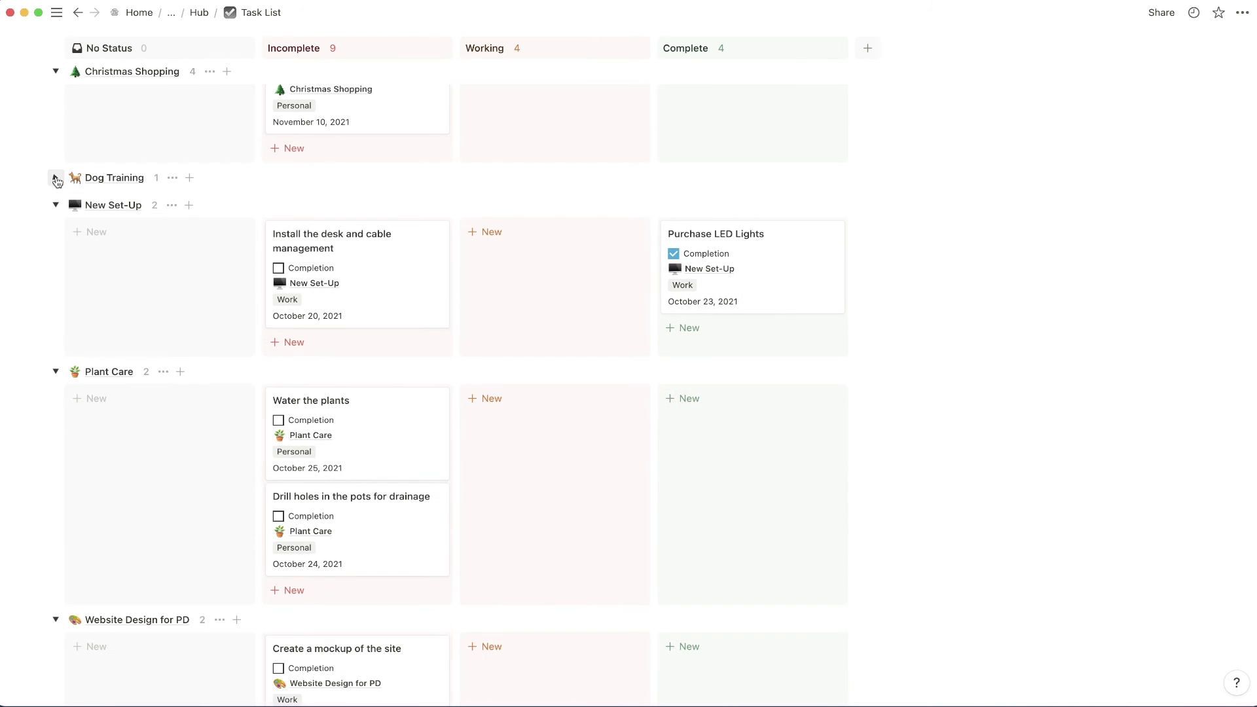
scroll(366, 195, down, 10)
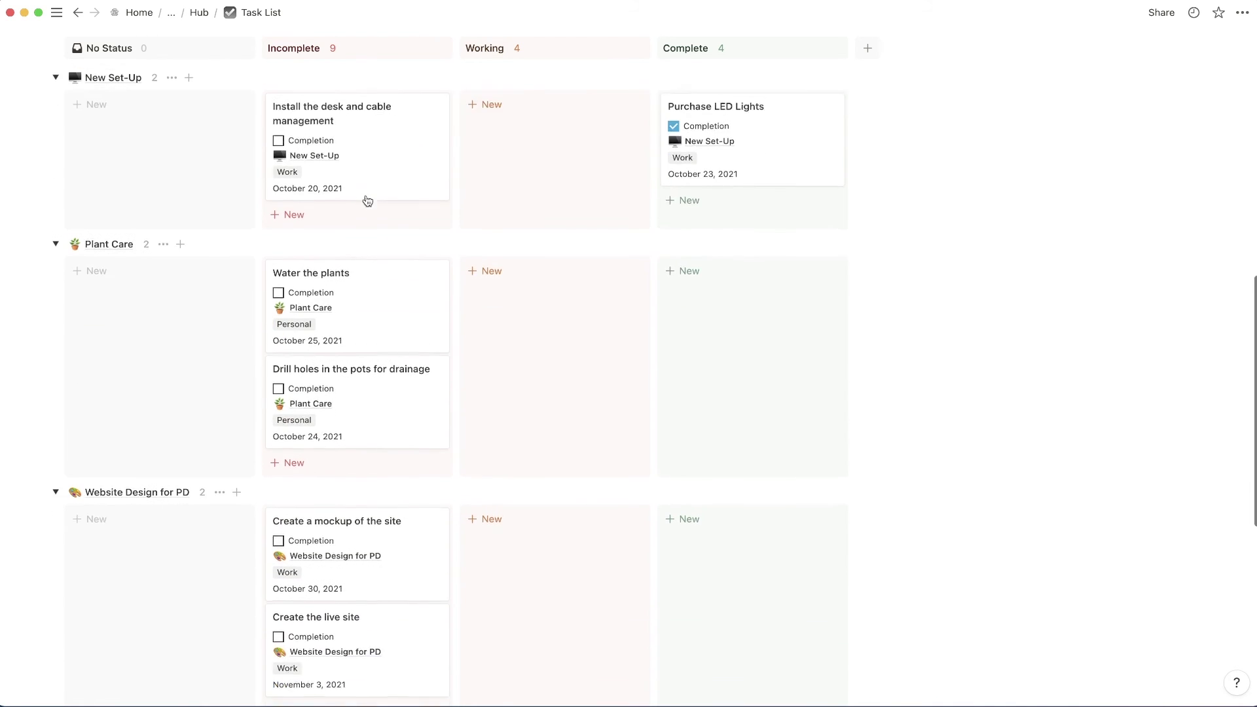